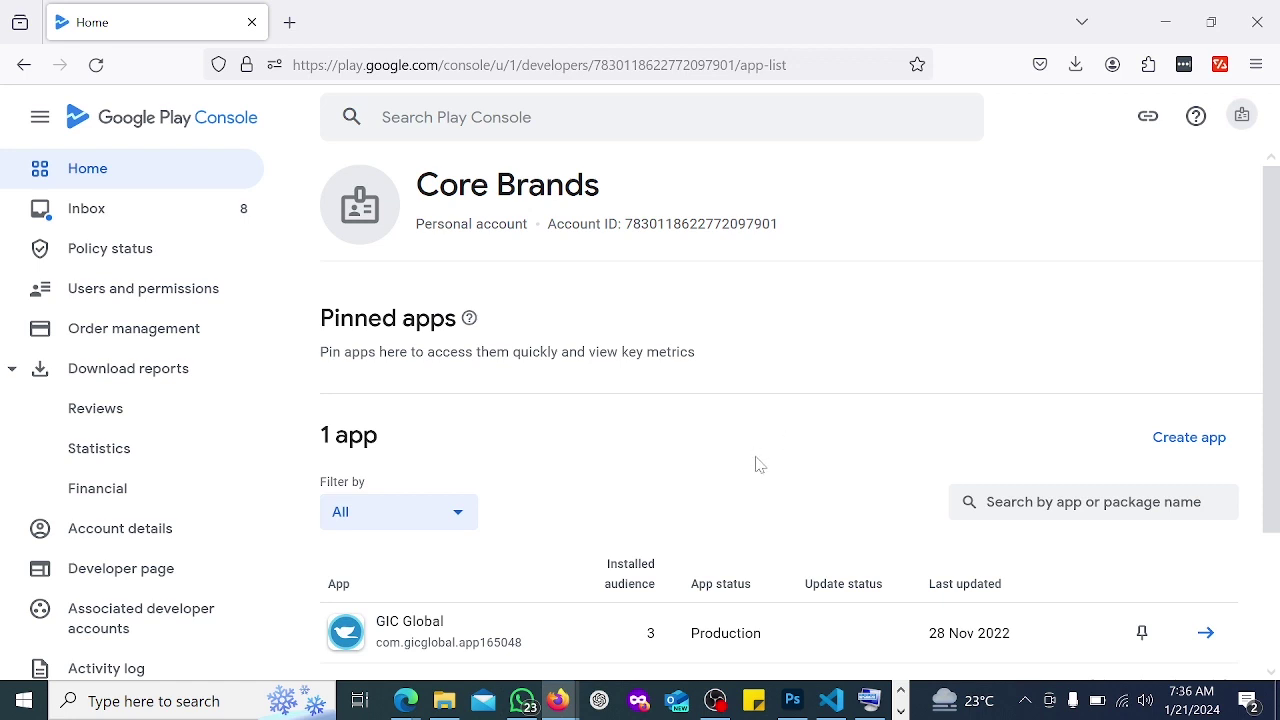
# Open the App transfer page from the developer account's setup section
pyautogui.scroll(-3, 745, 487)
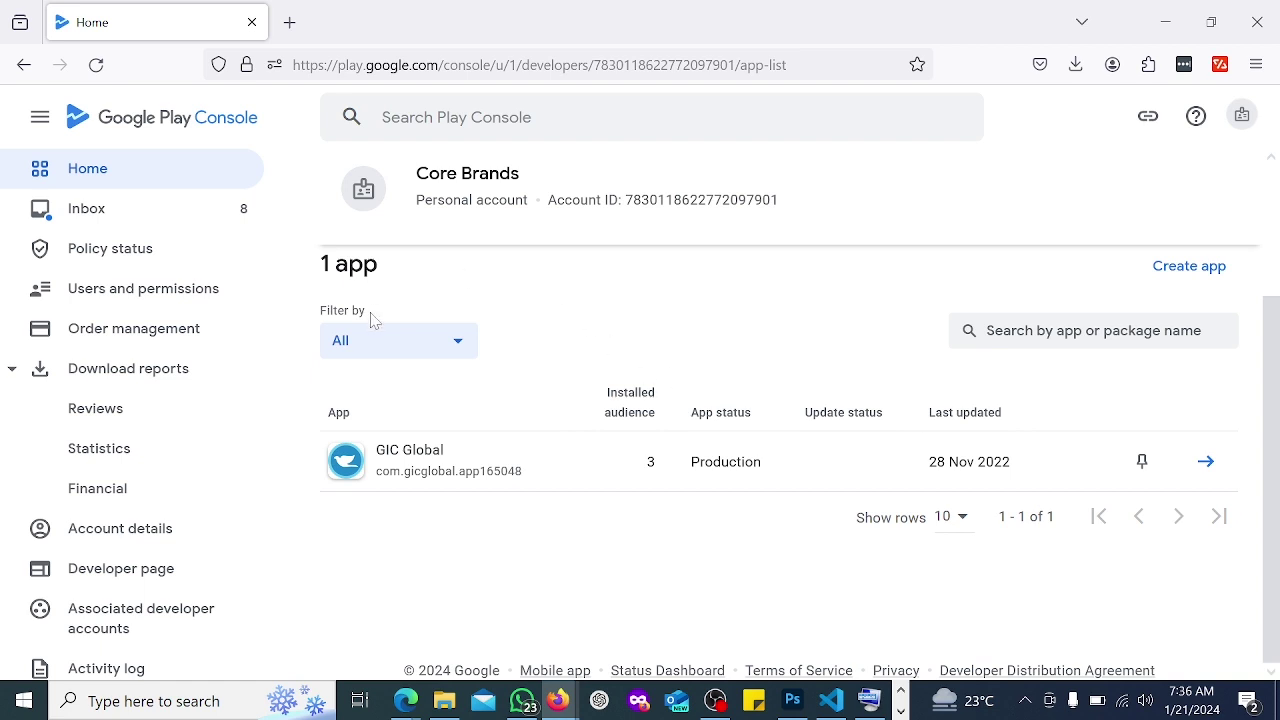
pyautogui.moveTo(630, 398)
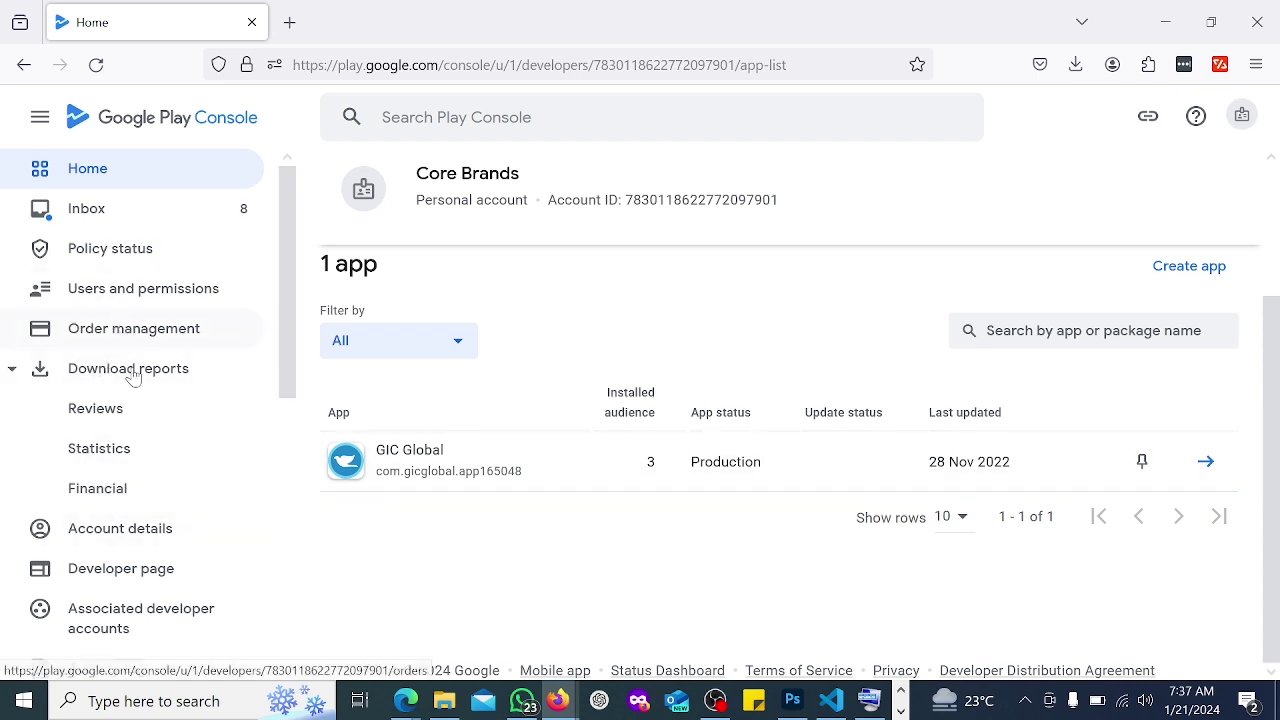
pyautogui.scroll(-3, 131, 405)
pyautogui.scroll(-2, 131, 405)
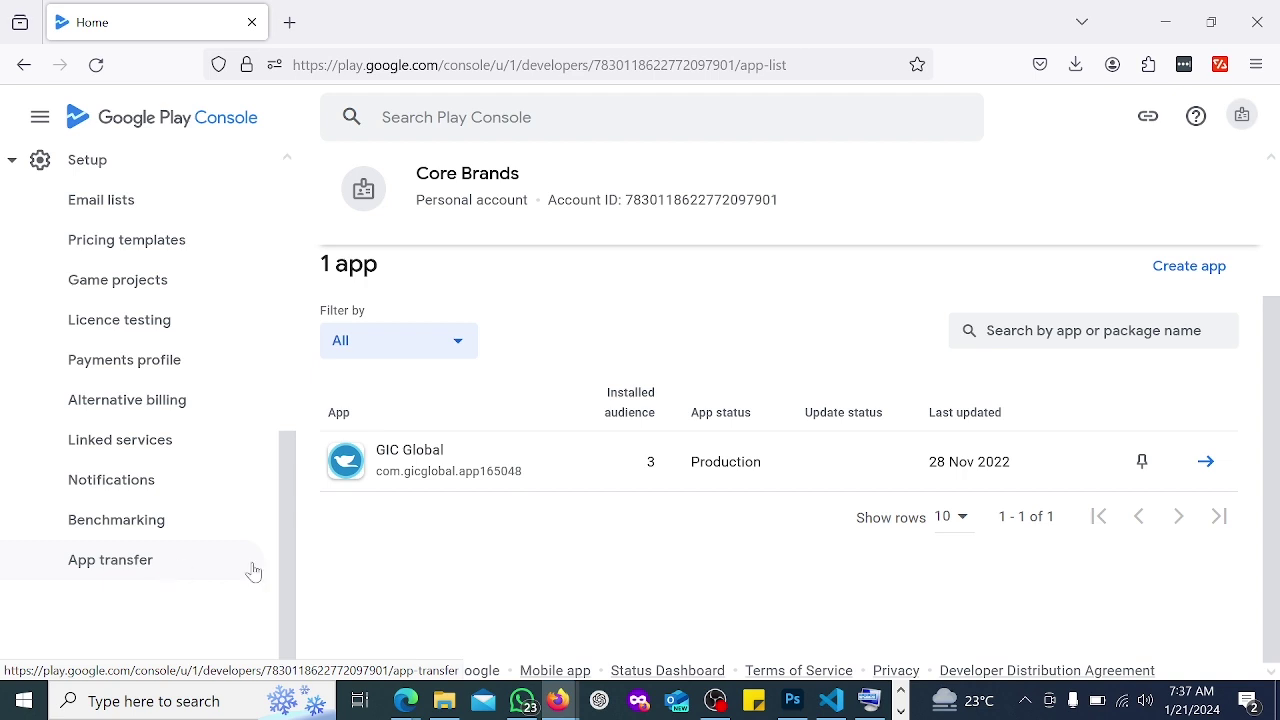
pyautogui.click(145, 565)
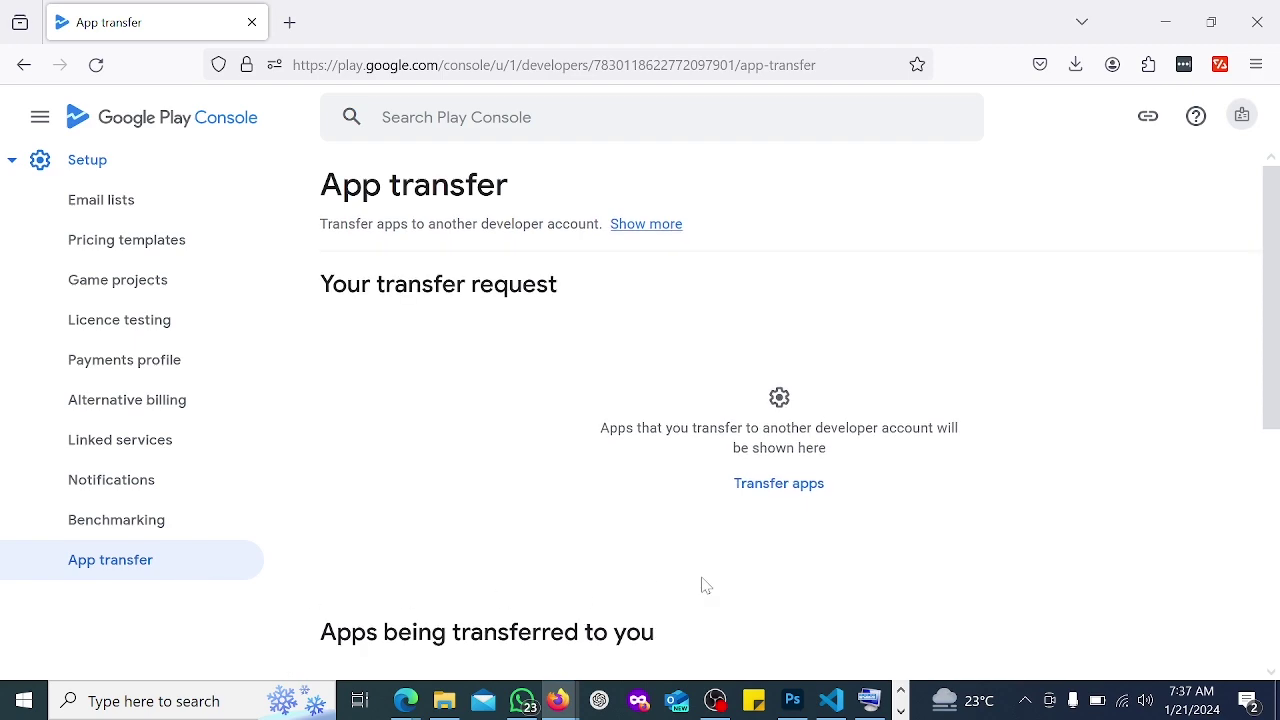
pyautogui.click(722, 702)
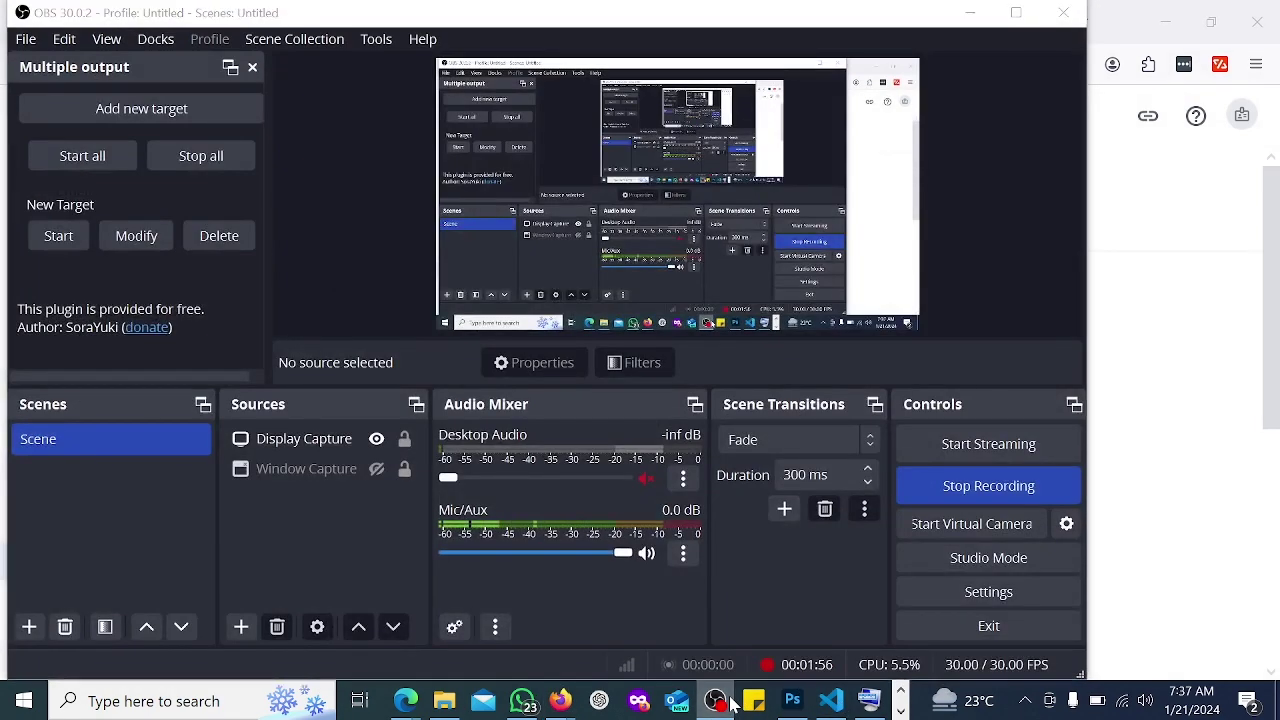
pyautogui.click(722, 702)
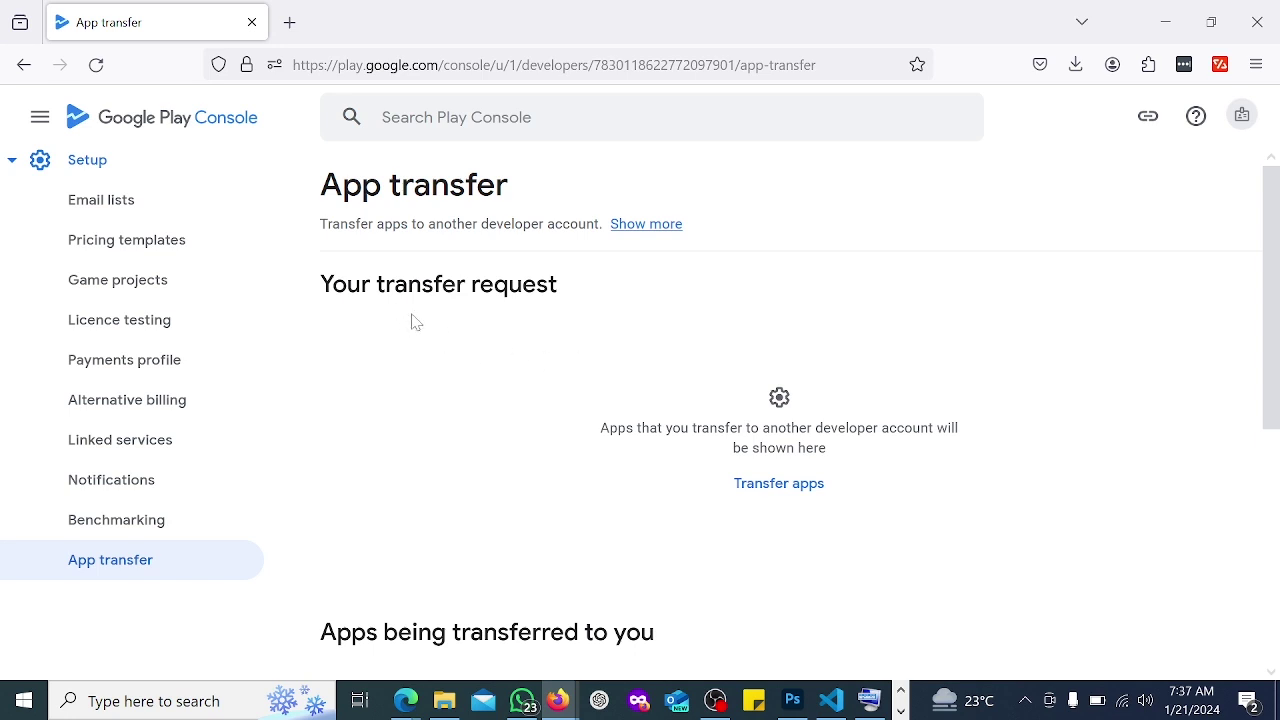
# Start a new request to transfer apps to another developer account
pyautogui.scroll(-2, 700, 483)
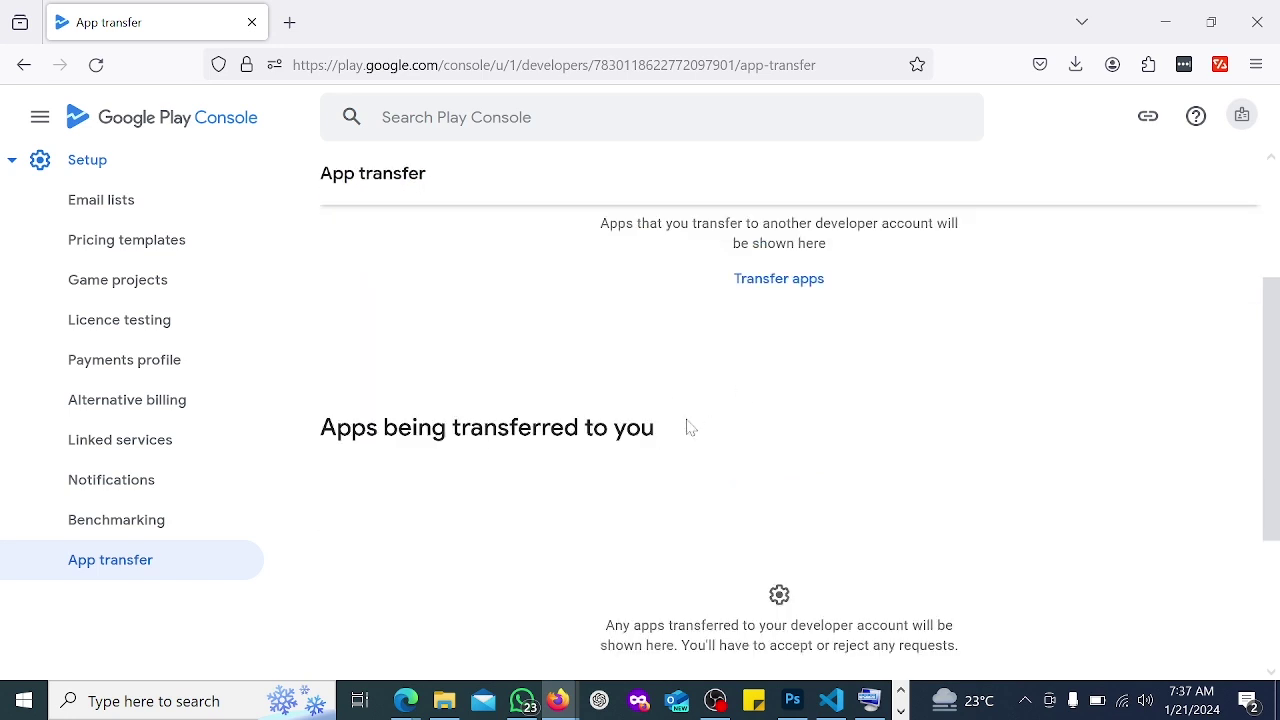
pyautogui.scroll(-2, 689, 426)
pyautogui.scroll(4, 780, 450)
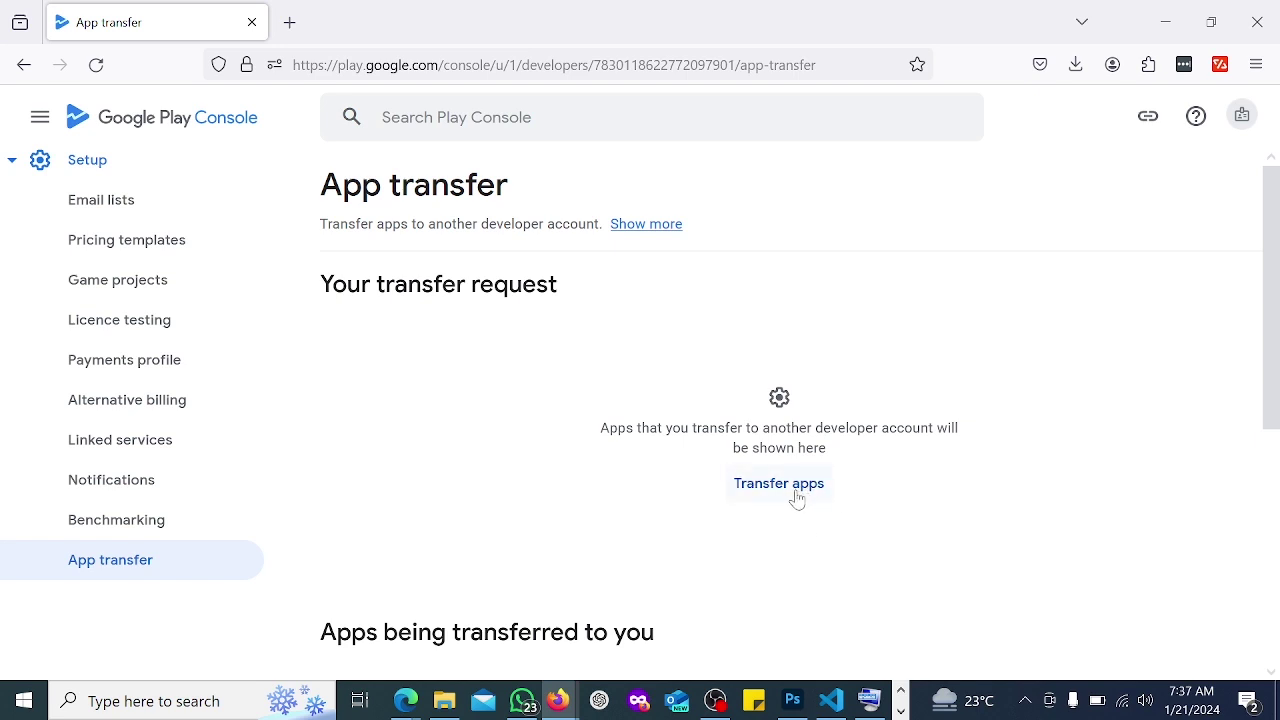
pyautogui.scroll(-3, 795, 500)
pyautogui.scroll(2, 794, 502)
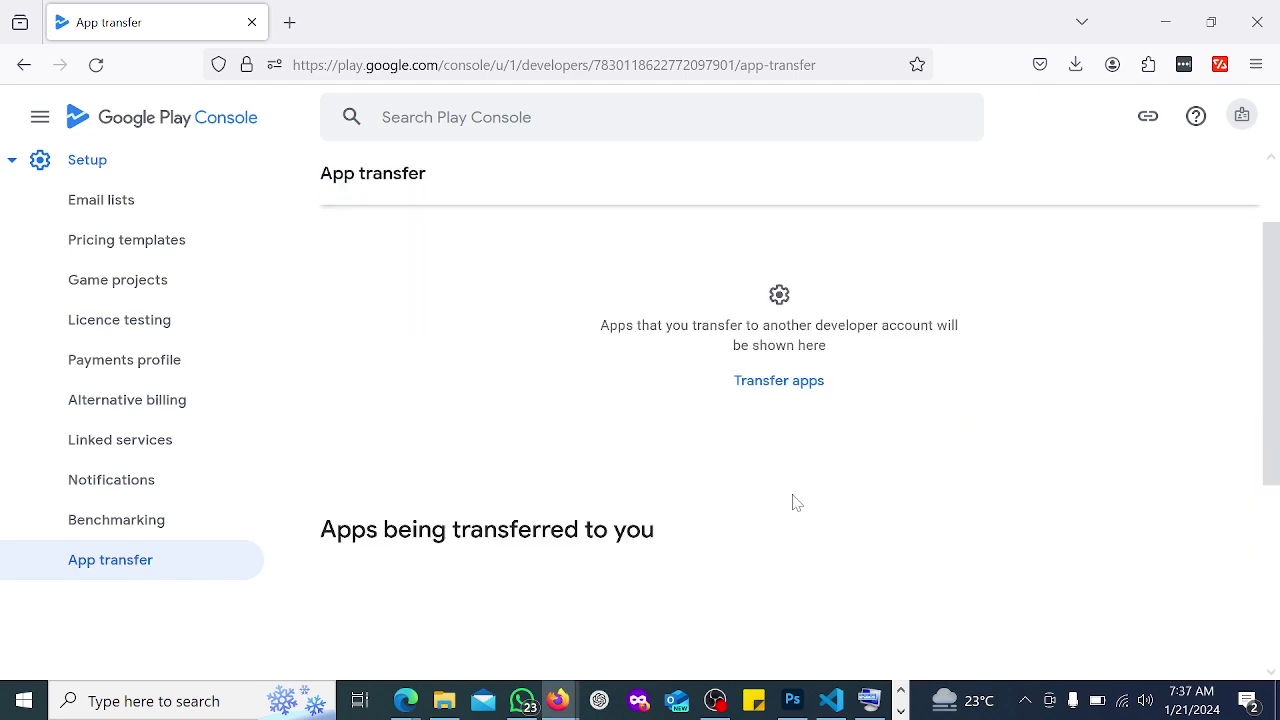
pyautogui.click(804, 386)
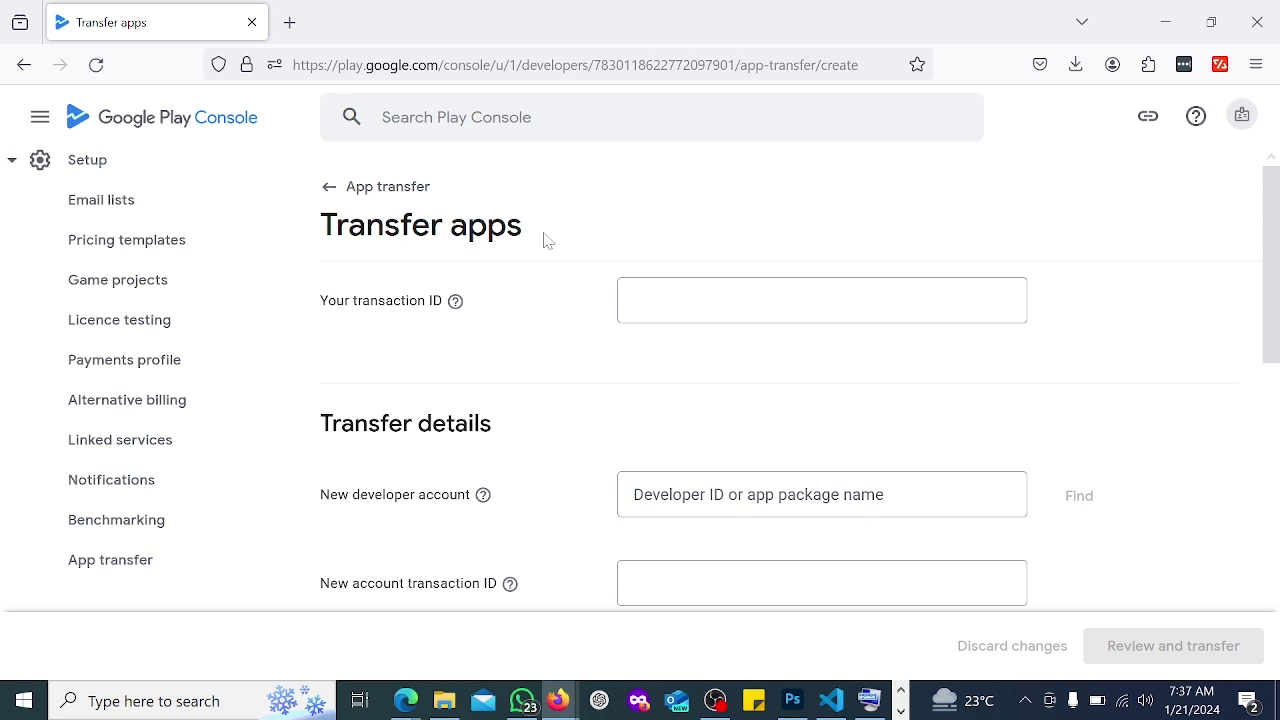
# Open the console home page in a new browser tab and copy the developer account ID from it
pyautogui.moveTo(457, 305)
pyautogui.moveTo(454, 303)
pyautogui.rightClick(228, 122)
pyautogui.click(272, 135)
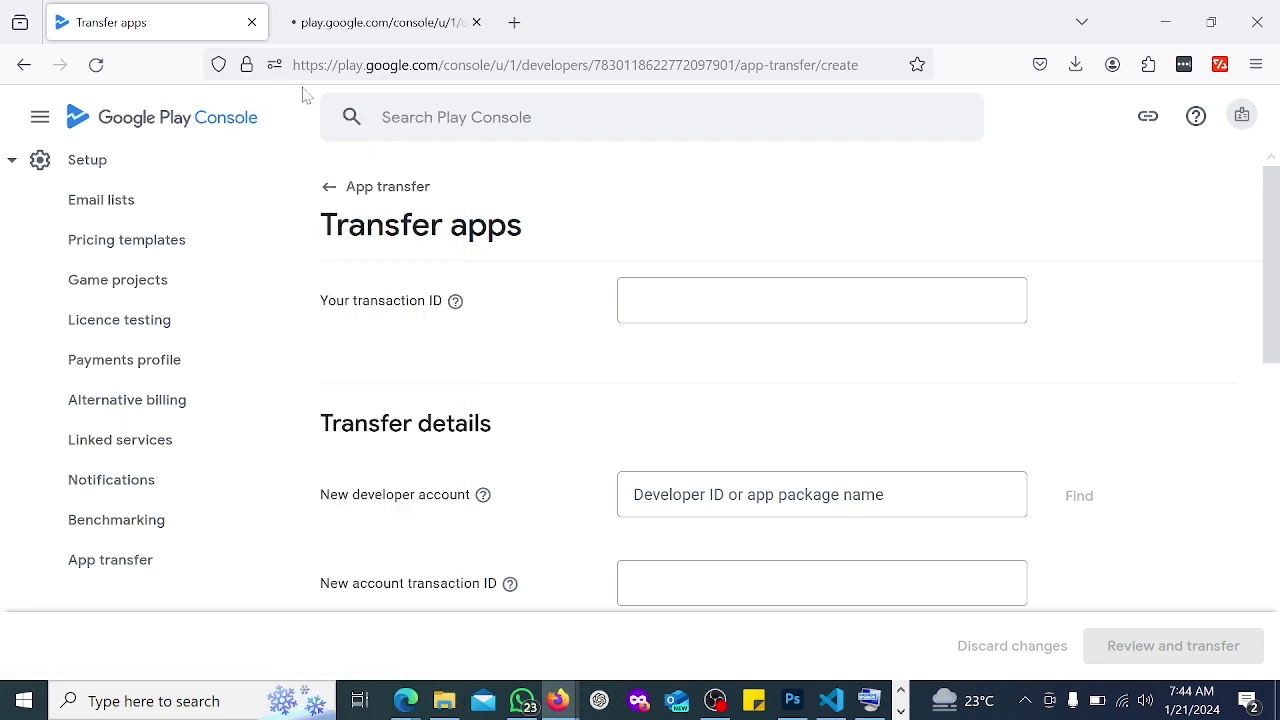
pyautogui.click(364, 41)
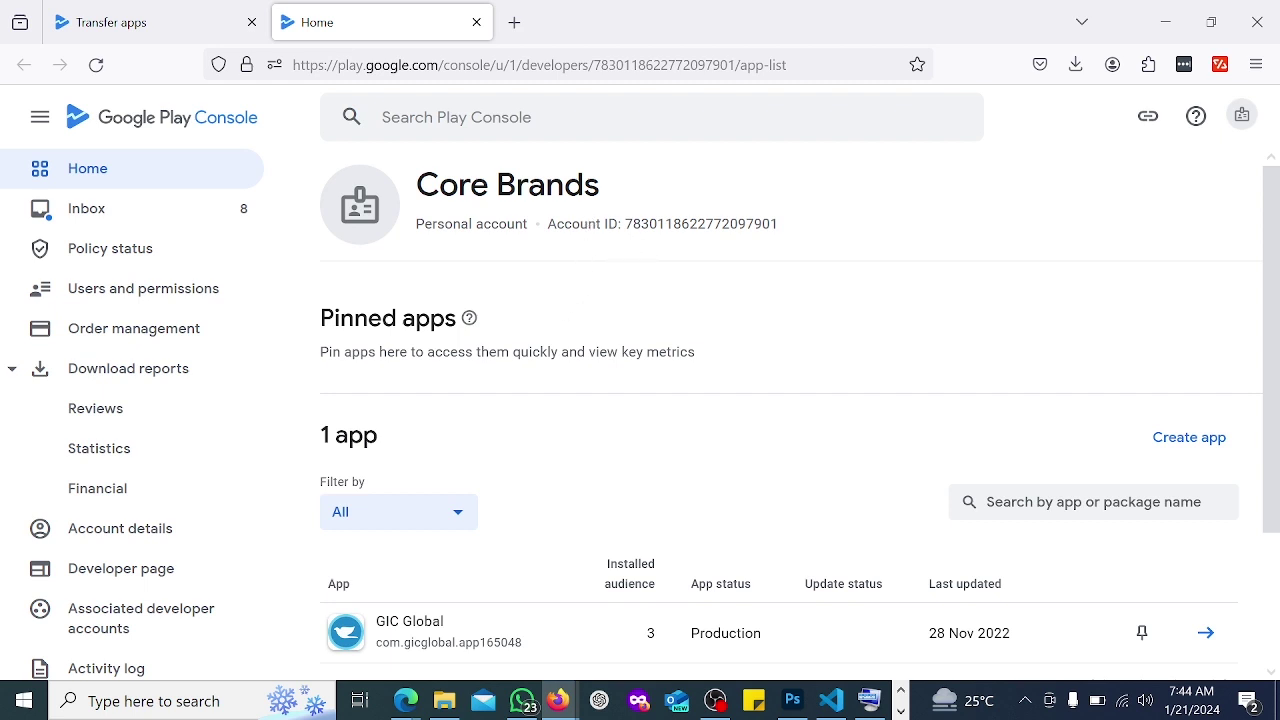
pyautogui.moveTo(624, 224); pyautogui.dragTo(783, 232)
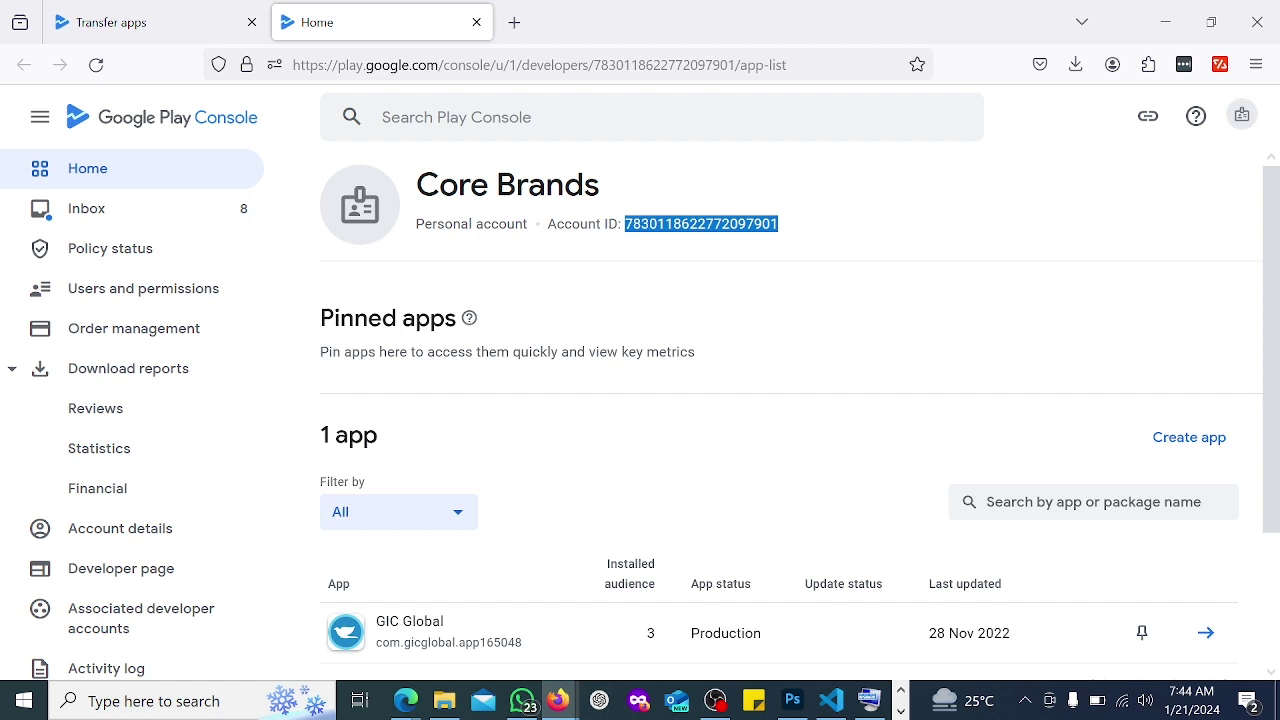
pyautogui.rightClick(716, 224)
pyautogui.click(750, 247)
# Return to the Transfer apps form and paste the copied account ID as your transaction ID
pyautogui.click(240, 16)
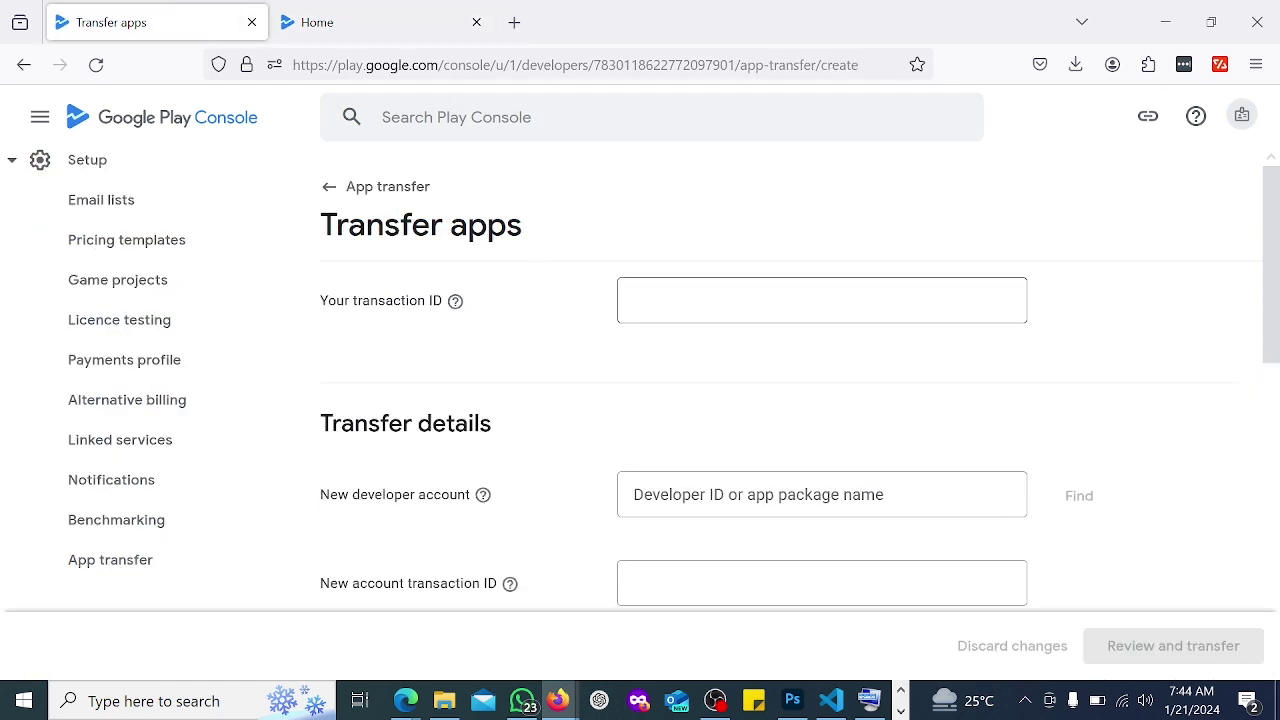
pyautogui.rightClick(738, 298)
pyautogui.click(815, 434)
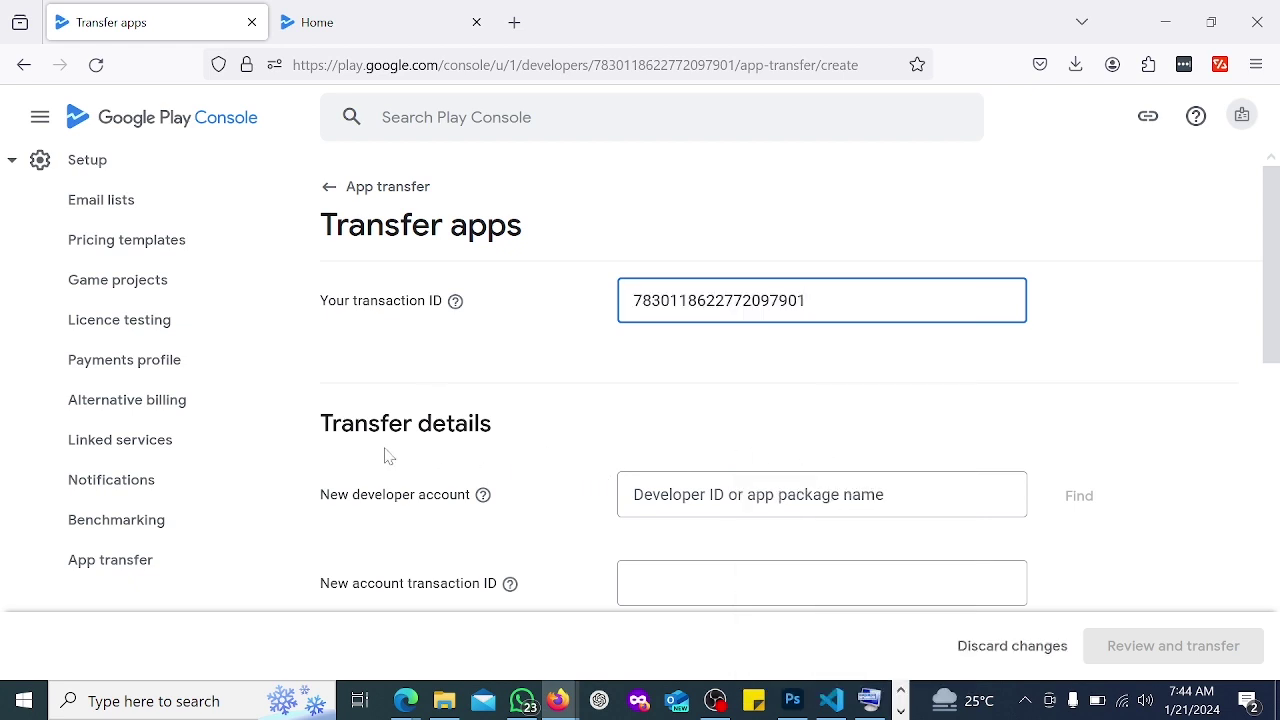
# Set the reason for transfer to "Transferring apps as part of a business reorganisation"
pyautogui.scroll(-2, 640, 472)
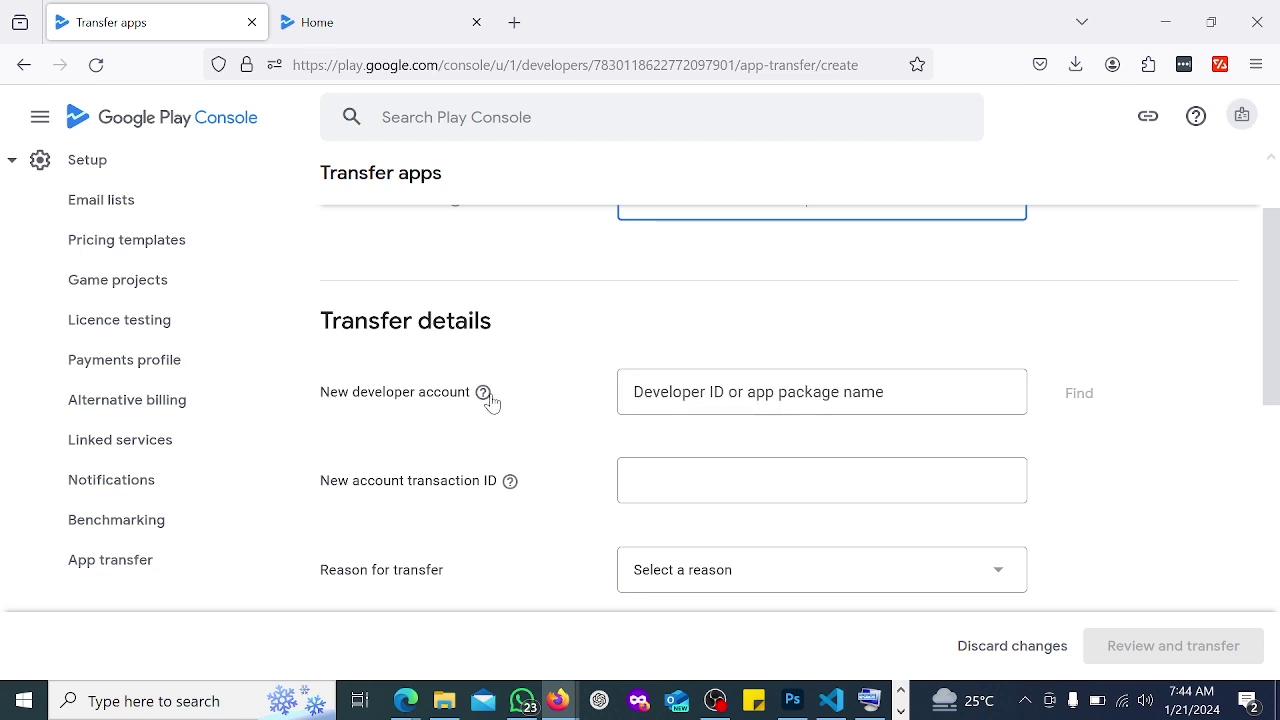
pyautogui.moveTo(491, 402)
pyautogui.scroll(2, 600, 385)
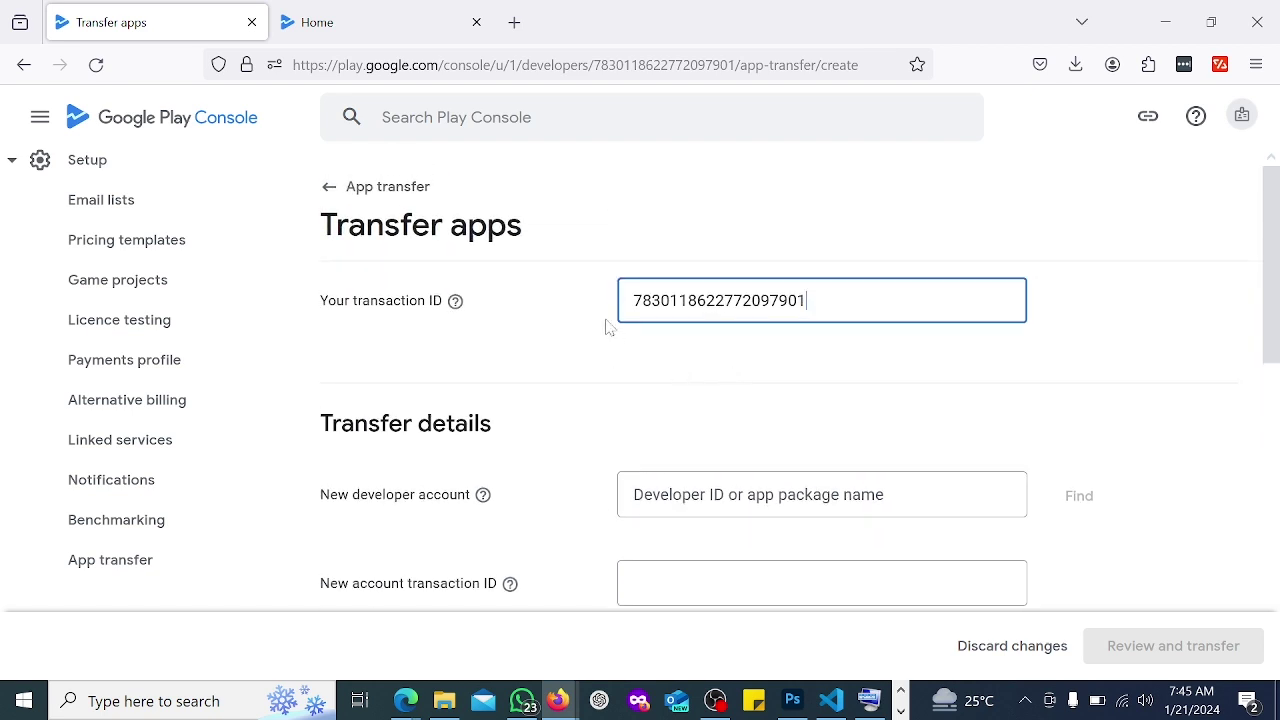
pyautogui.scroll(-5, 647, 391)
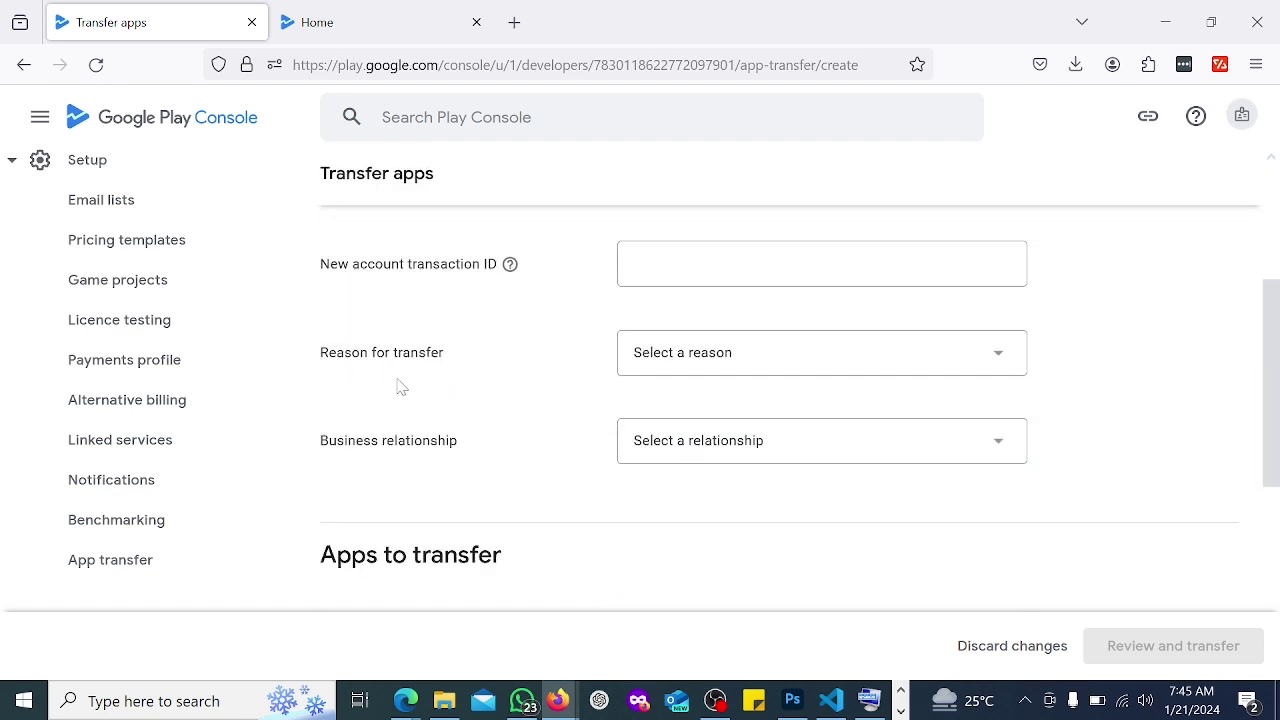
pyautogui.click(765, 358)
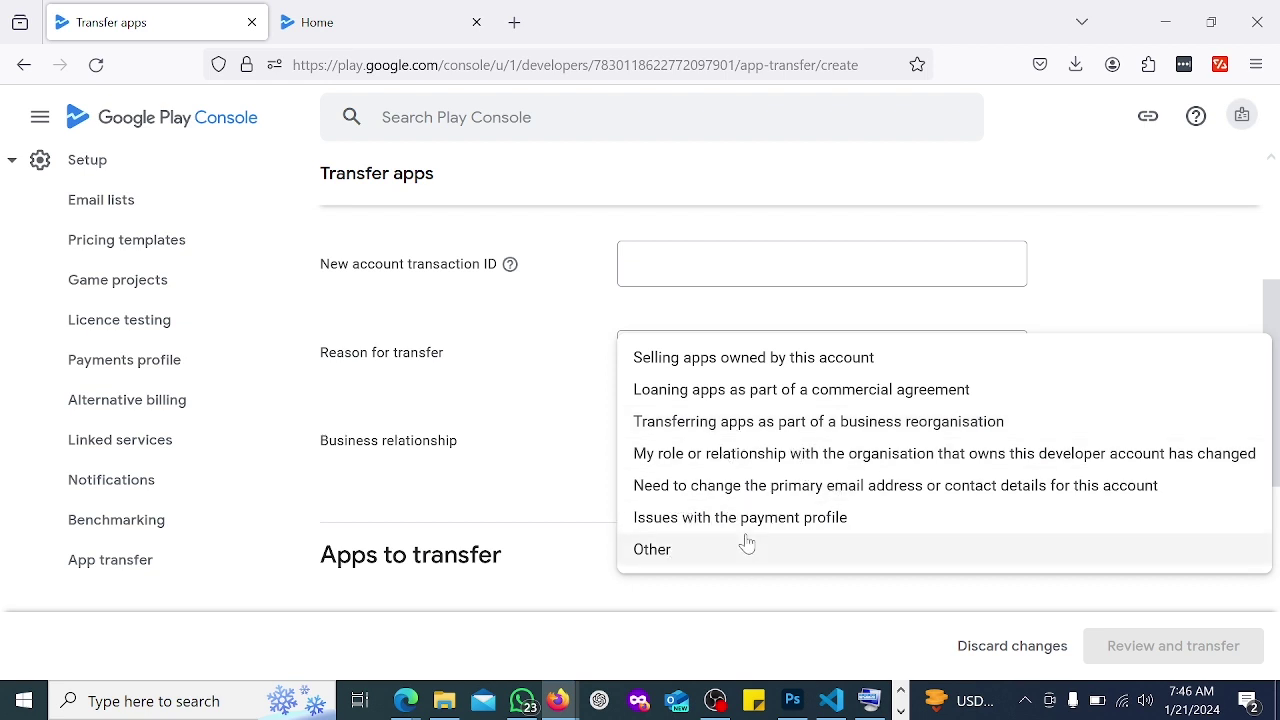
pyautogui.click(667, 553)
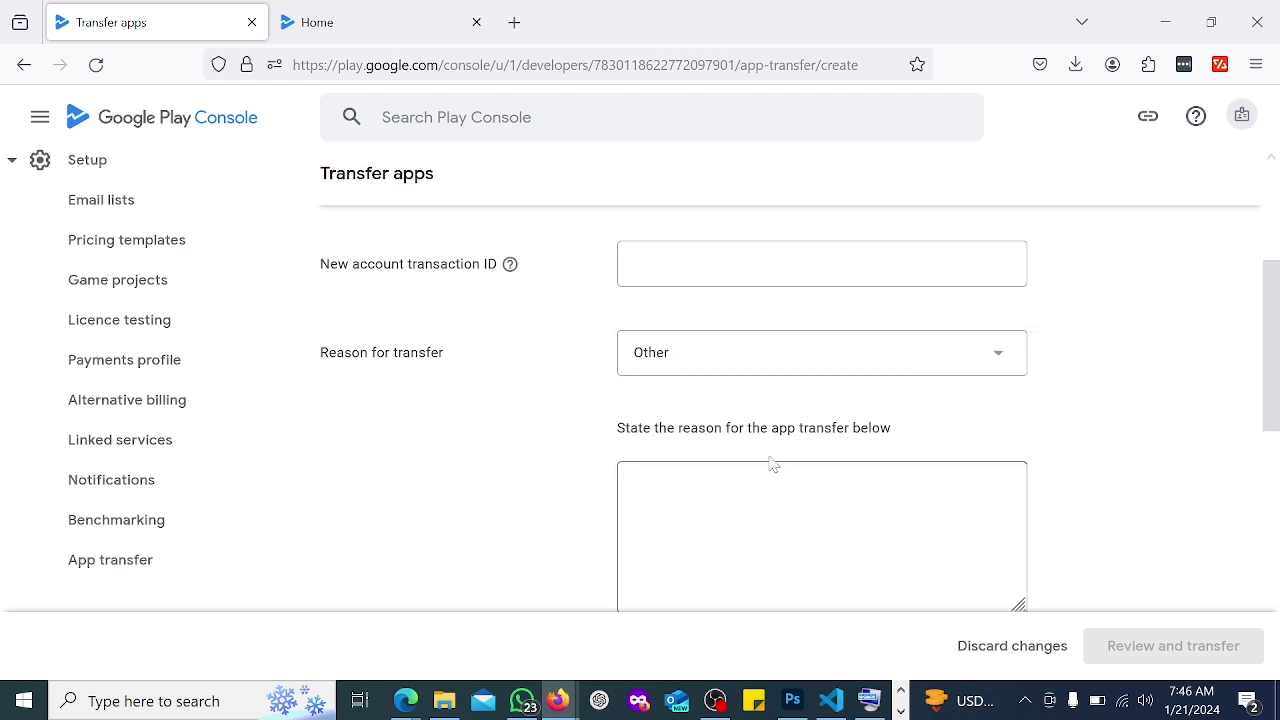
pyautogui.click(759, 368)
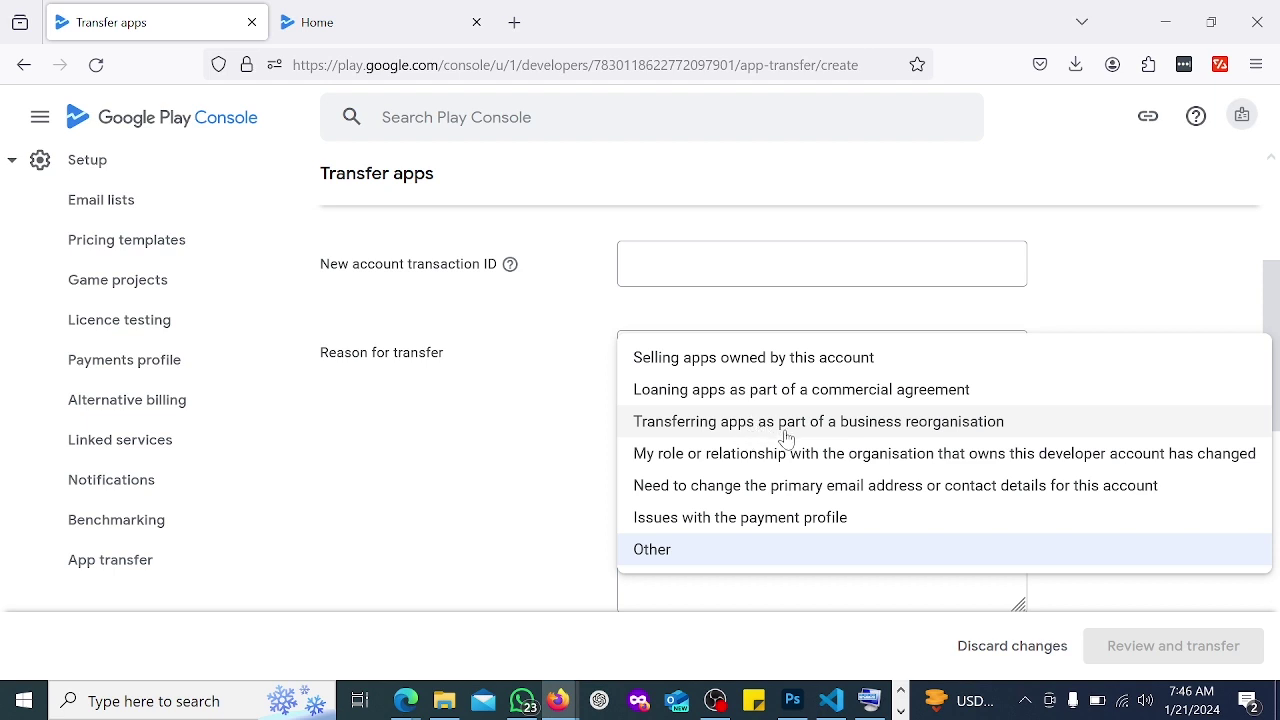
pyautogui.click(856, 431)
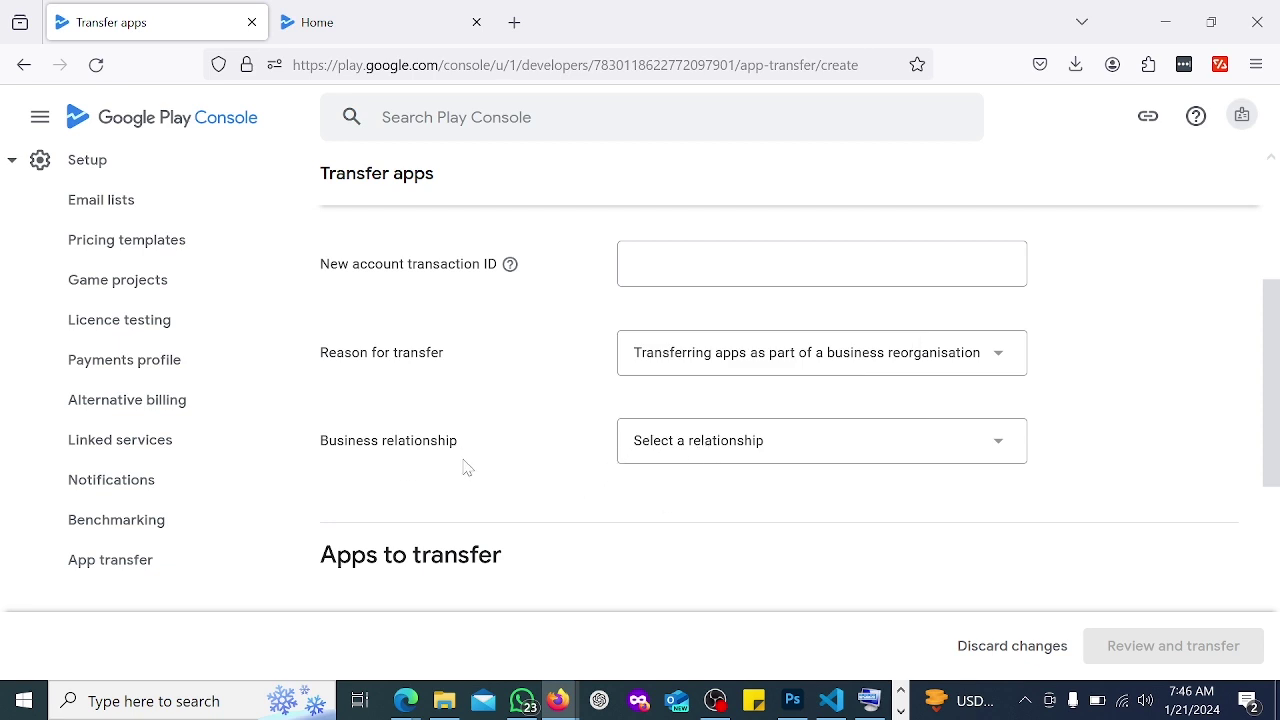
# Set the business relationship between the two developer accounts to "None of the above"
pyautogui.click(714, 451)
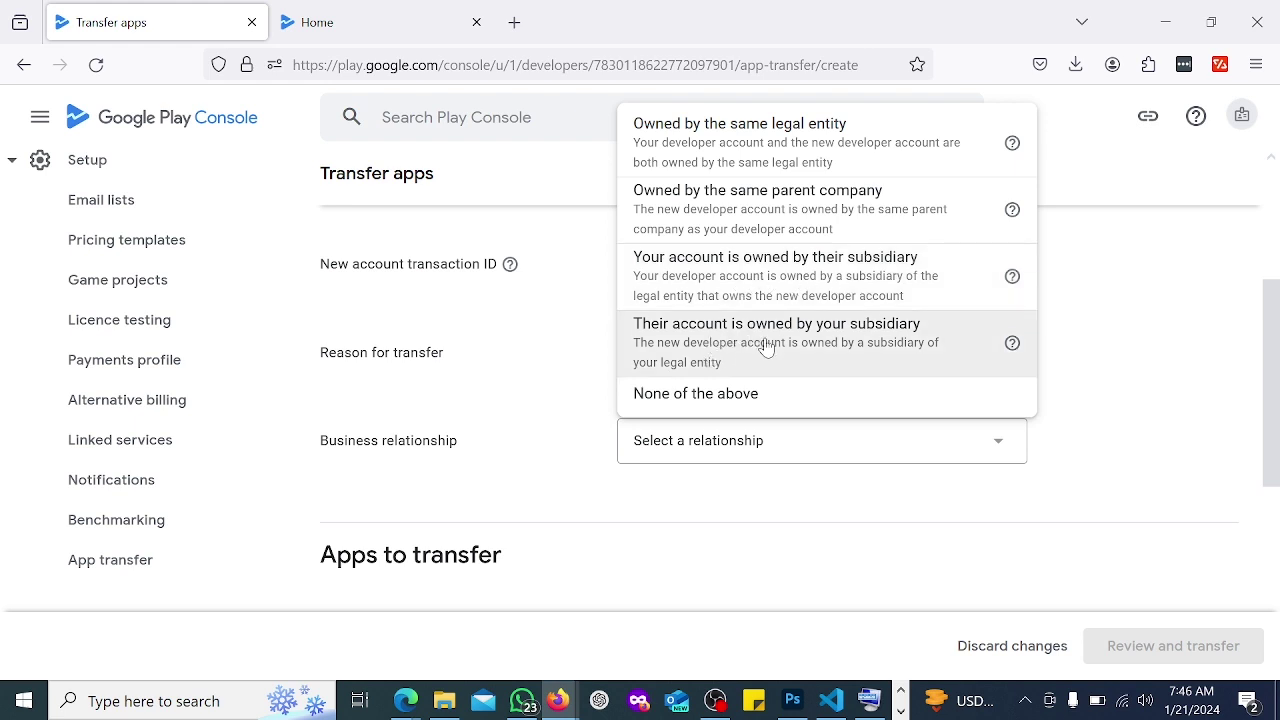
pyautogui.click(765, 398)
pyautogui.scroll(-1, 674, 512)
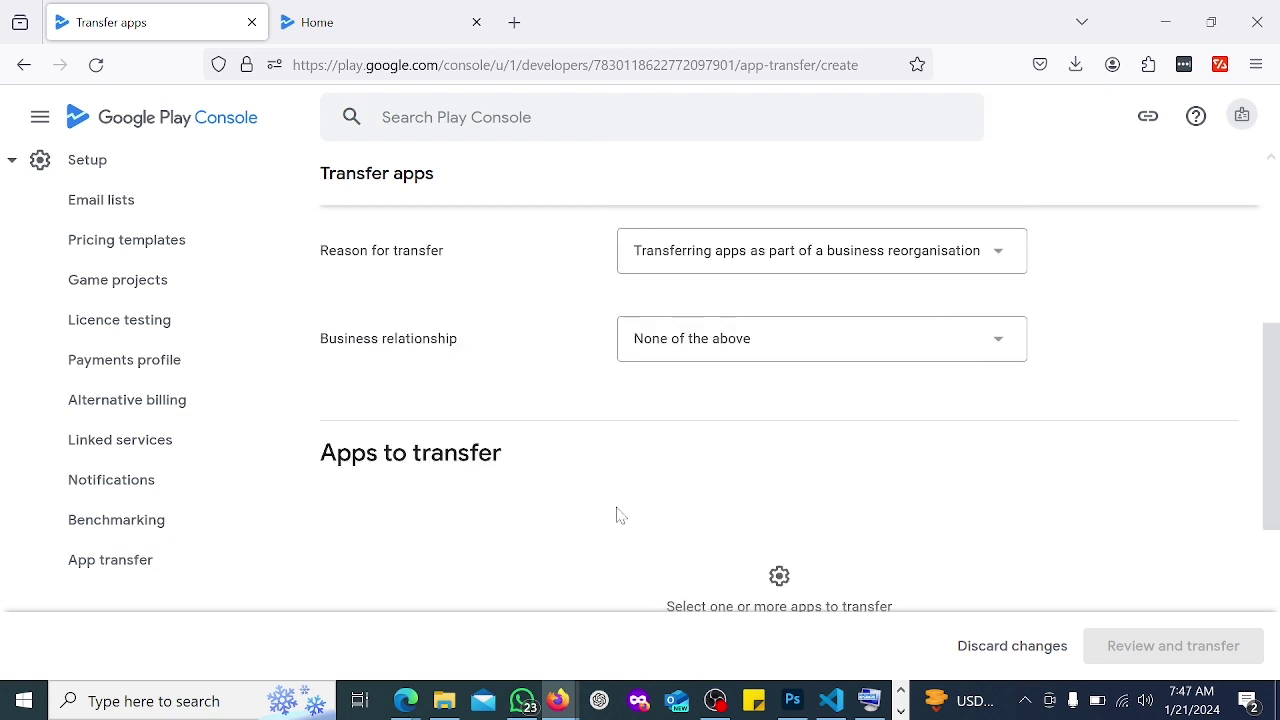
pyautogui.scroll(1, 620, 515)
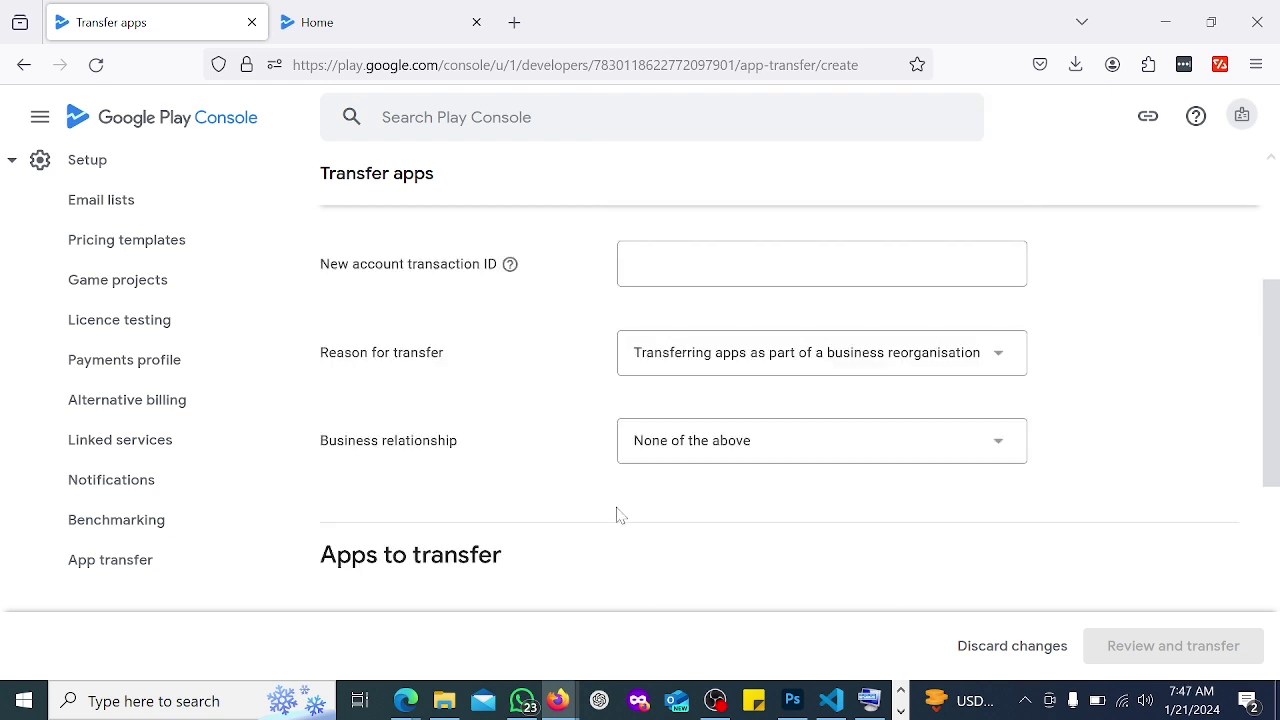
pyautogui.click(762, 446)
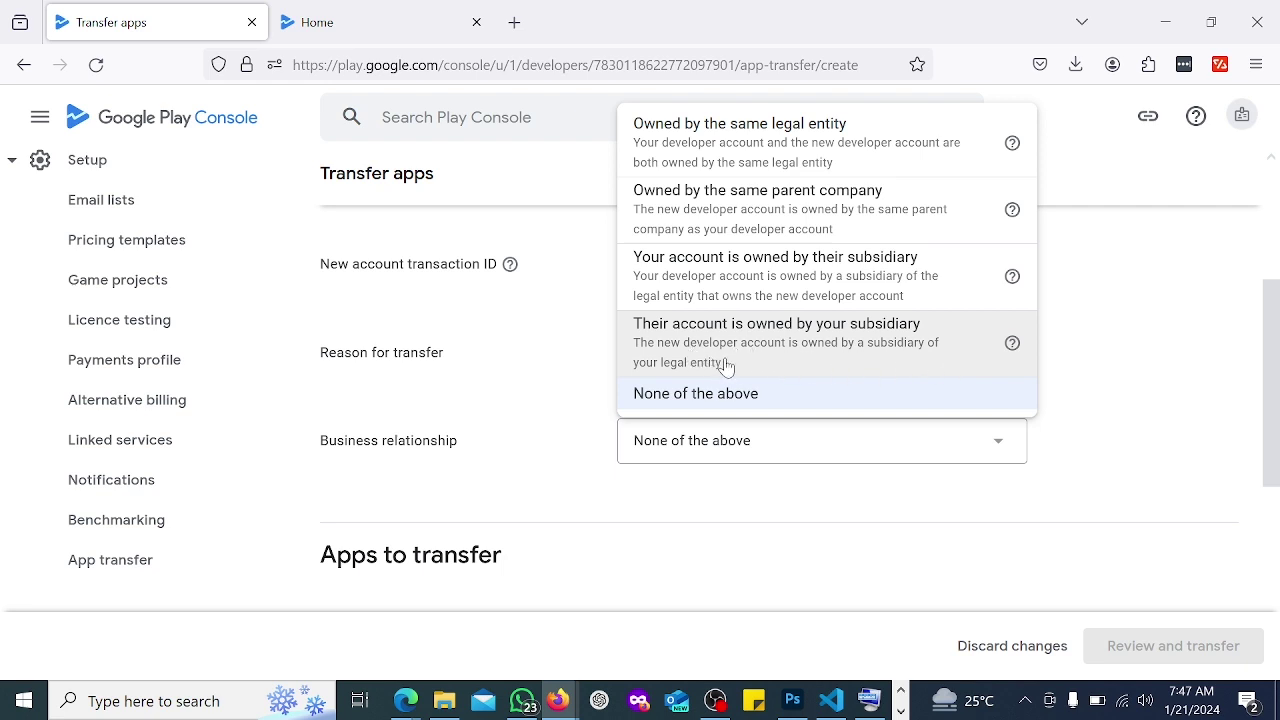
pyautogui.click(771, 402)
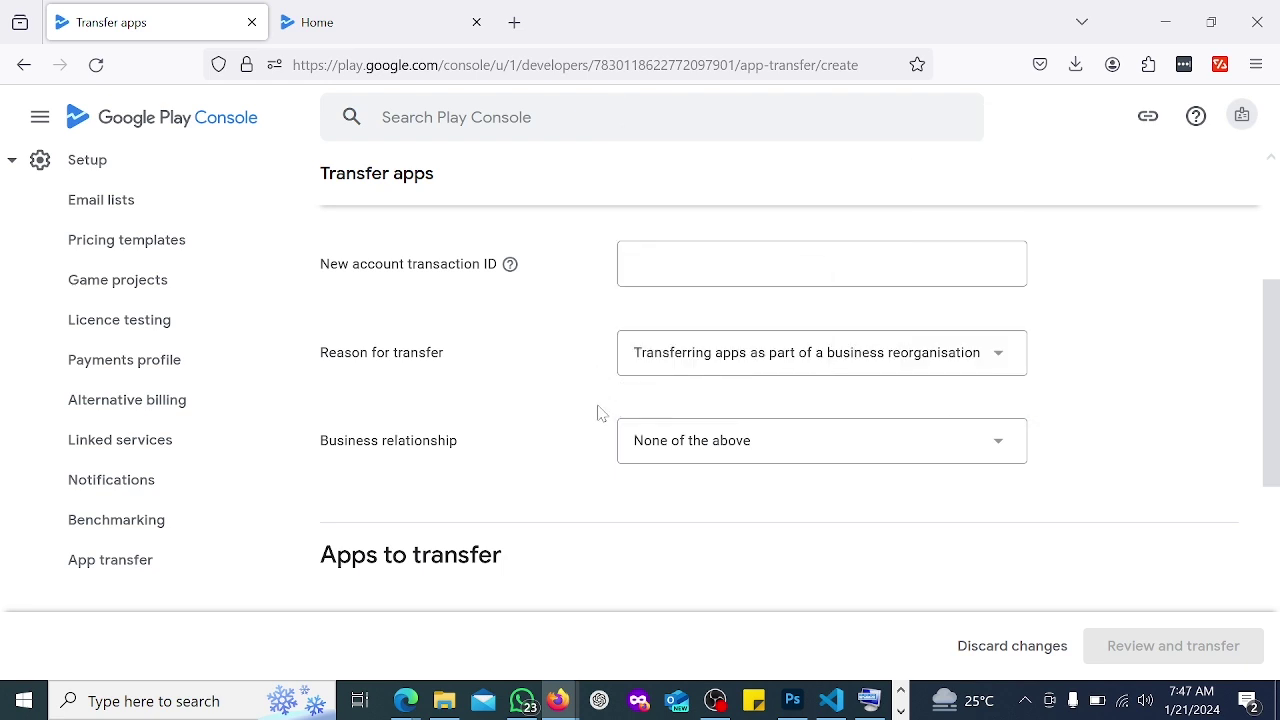
# Add the GIC Global app to the list of apps to transfer
pyautogui.scroll(2, 600, 418)
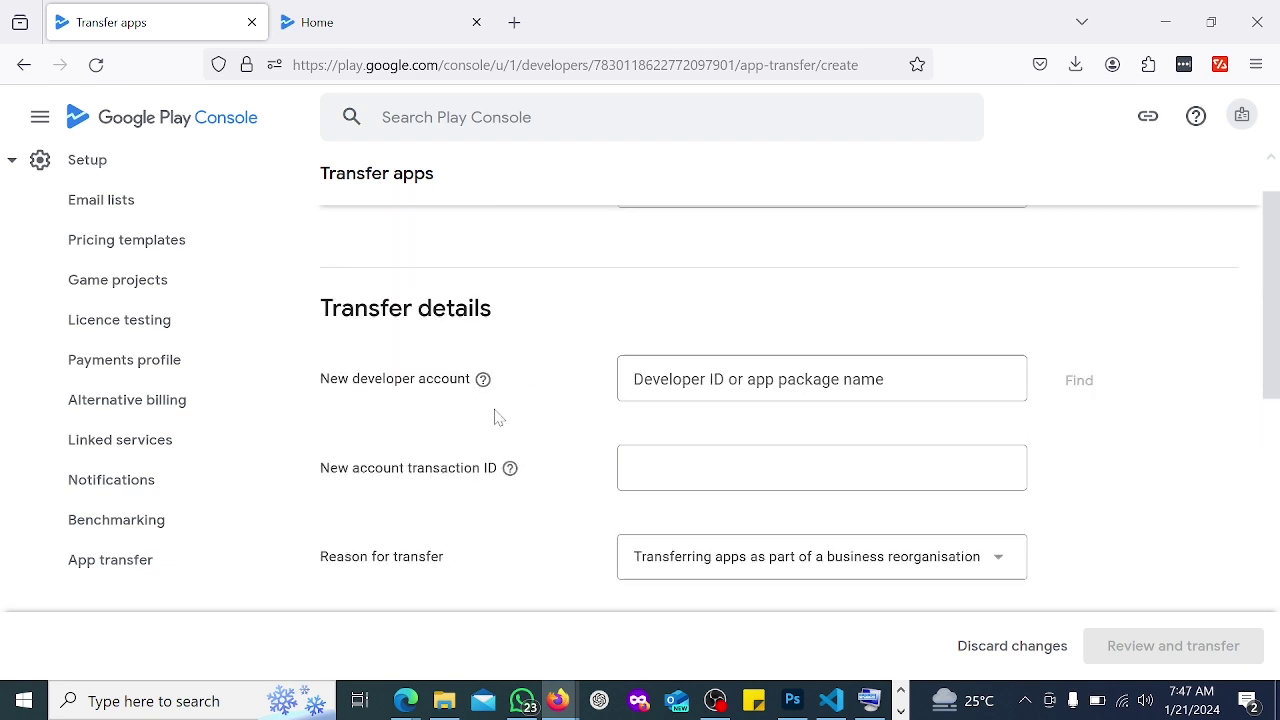
pyautogui.scroll(-4, 546, 476)
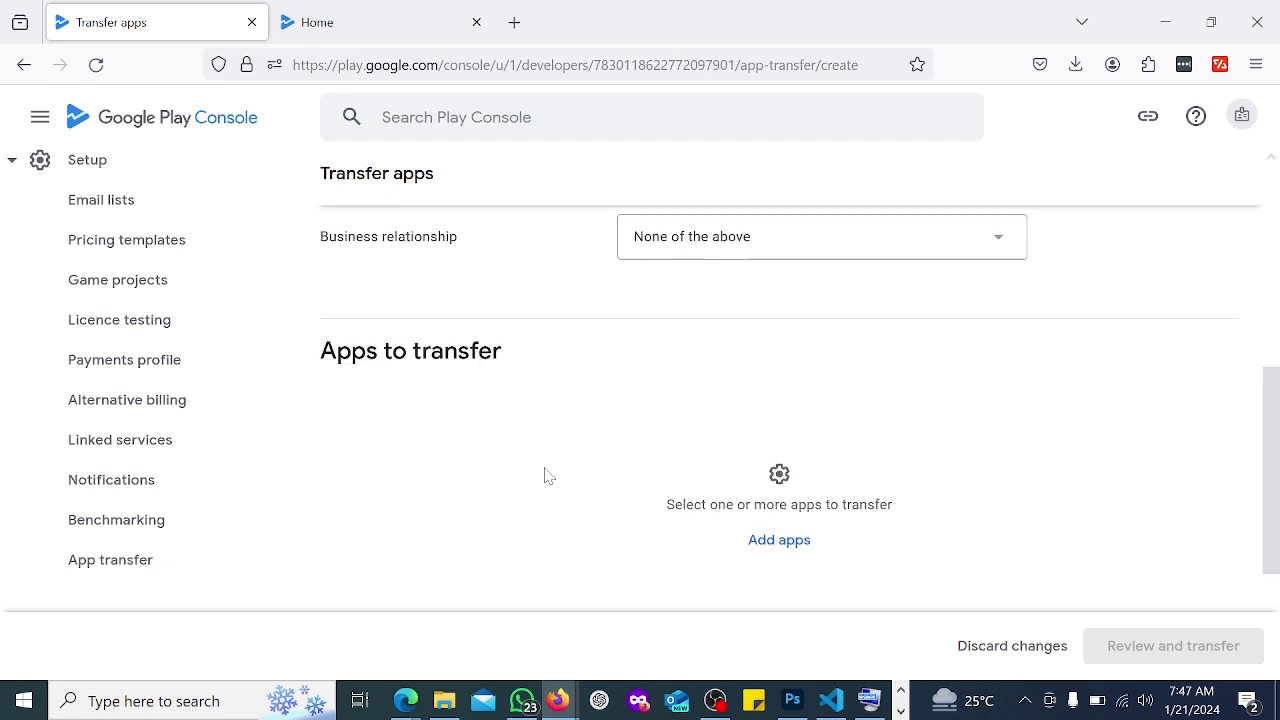
pyautogui.scroll(-2, 546, 476)
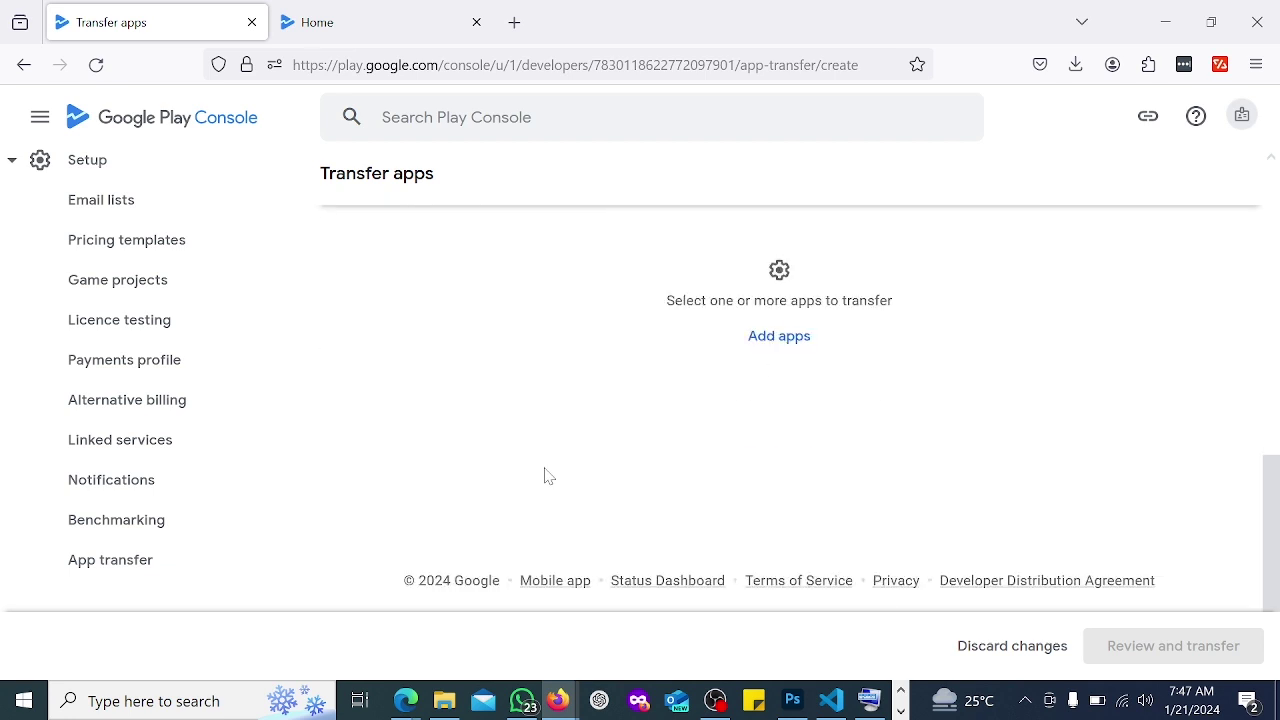
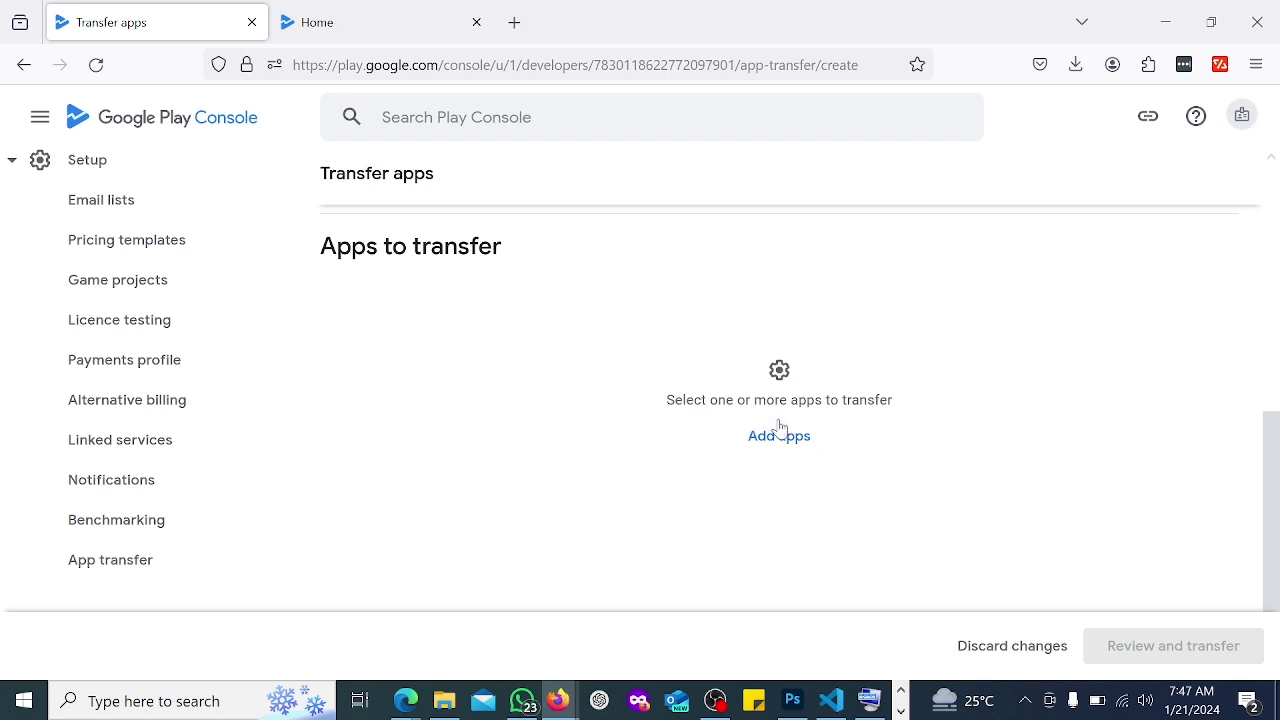
pyautogui.click(778, 435)
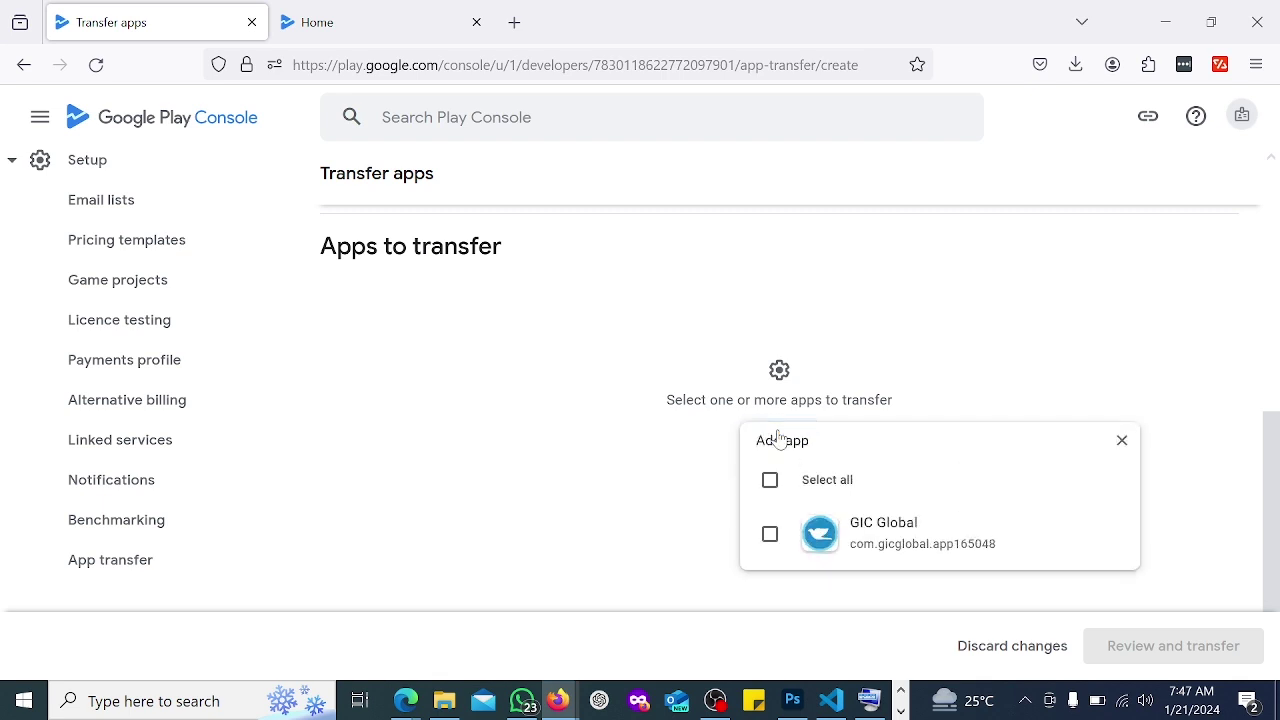
pyautogui.click(769, 533)
pyautogui.click(1102, 592)
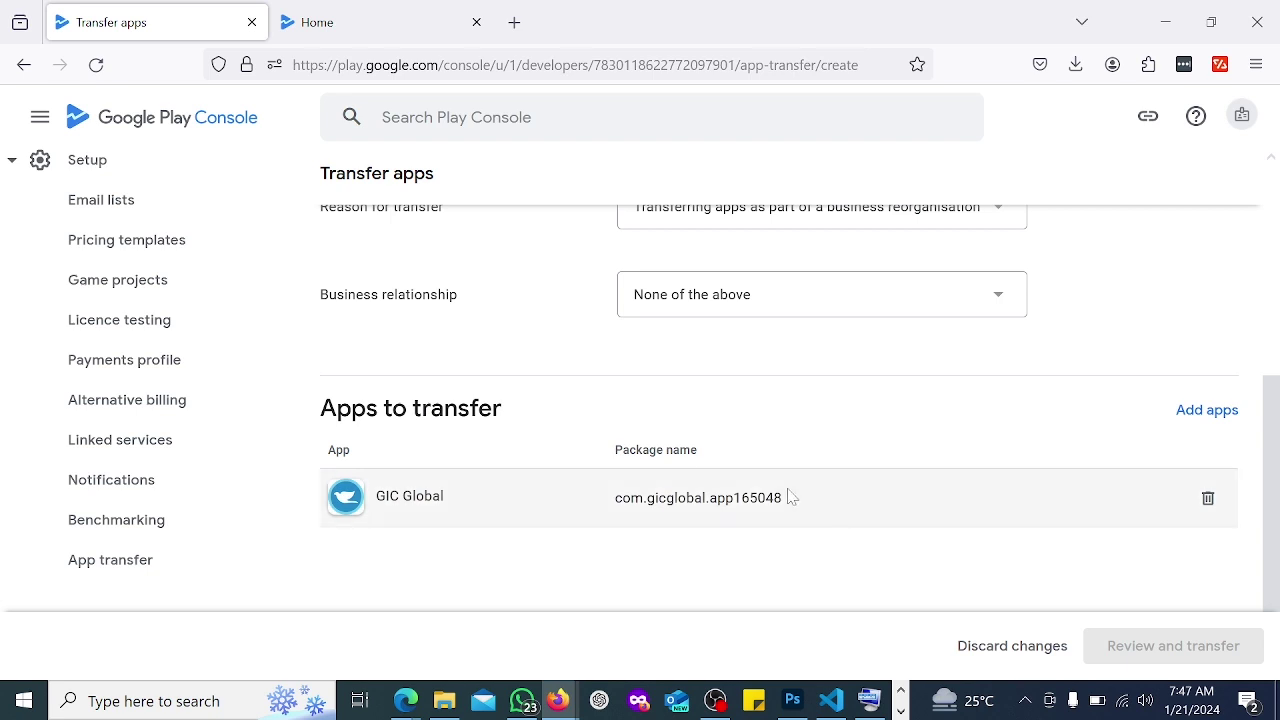
# Examine the New developer account and New account transaction ID fields in the transfer details
pyautogui.scroll(5, 846, 420)
pyautogui.scroll(-1, 766, 451)
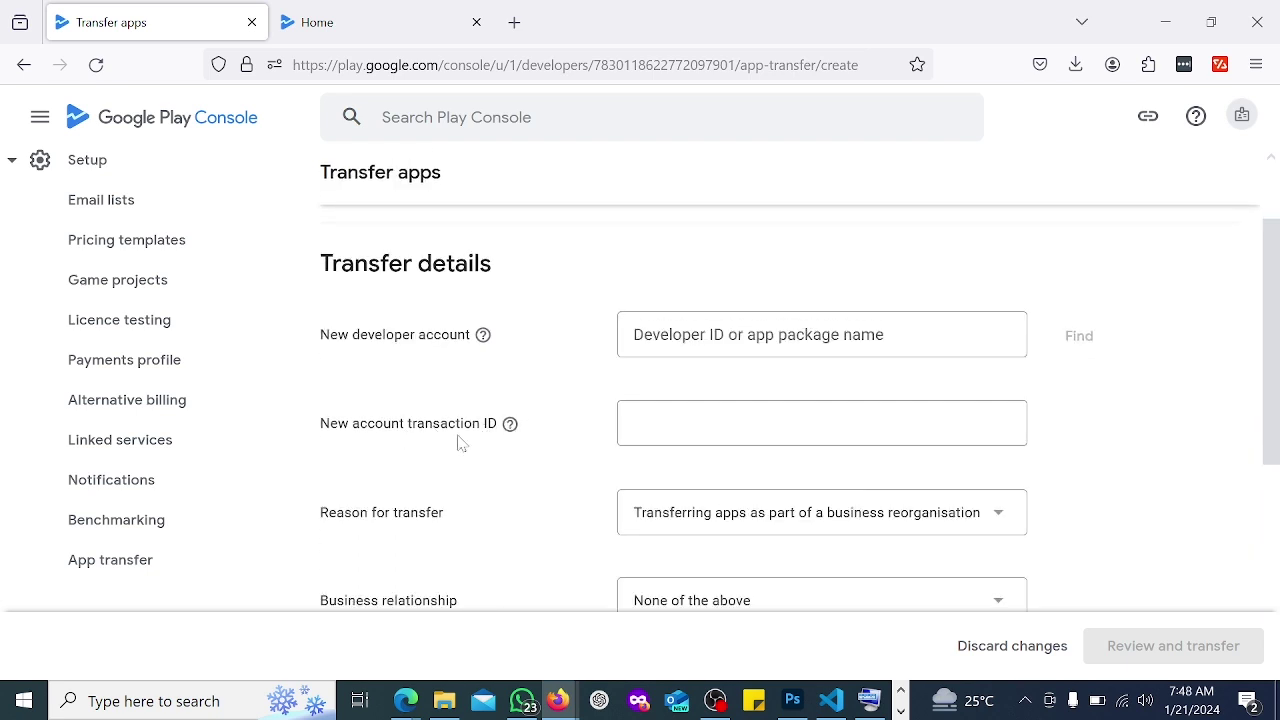
pyautogui.click(658, 440)
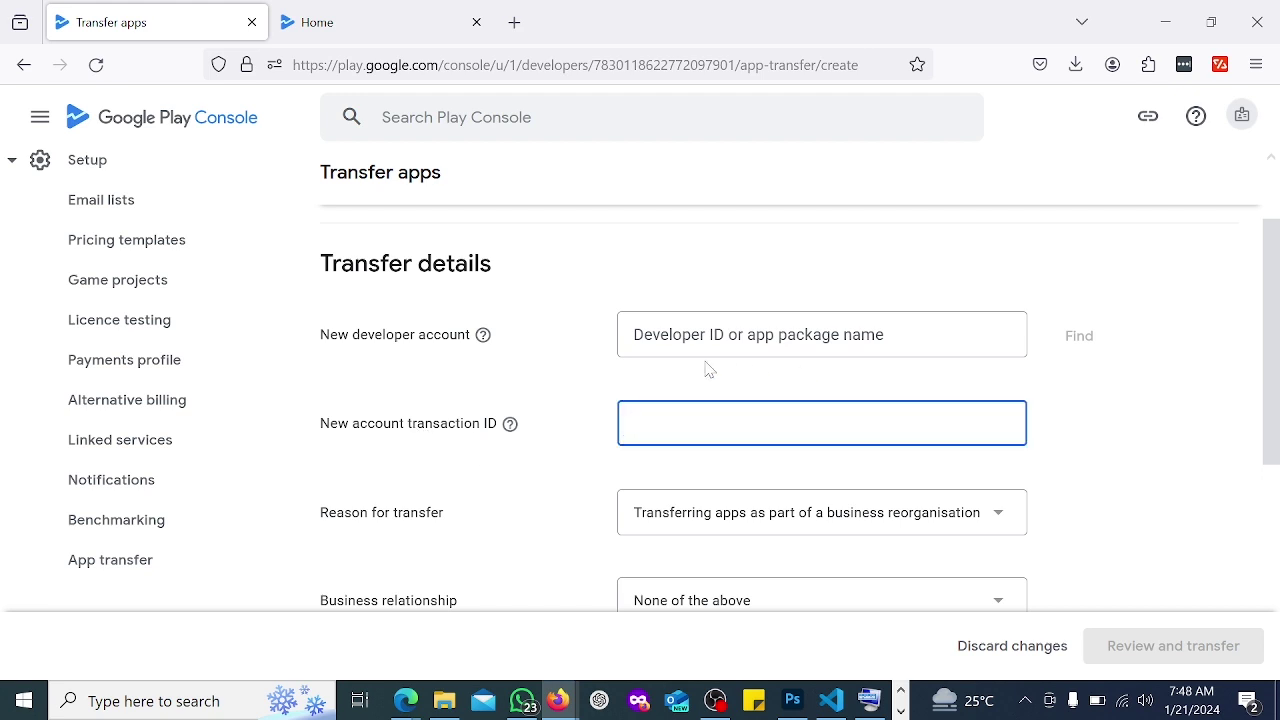
pyautogui.scroll(3, 706, 368)
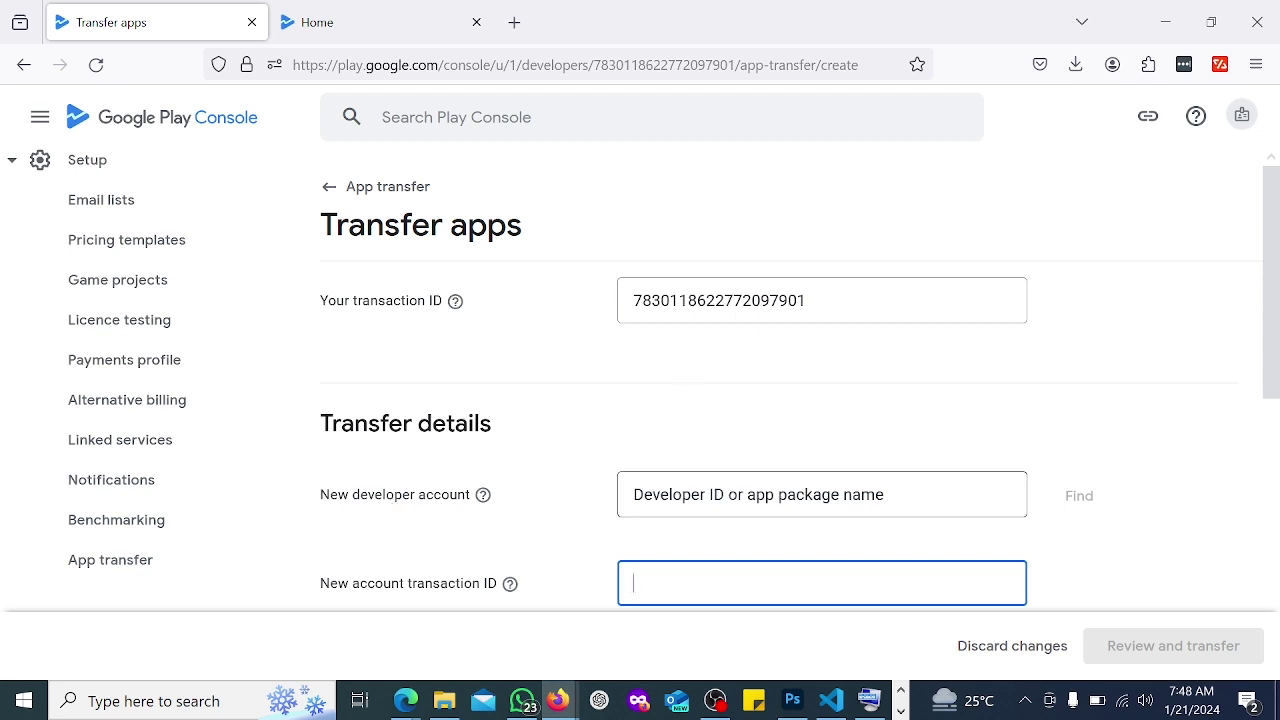
pyautogui.click(645, 505)
pyautogui.scroll(-2, 596, 541)
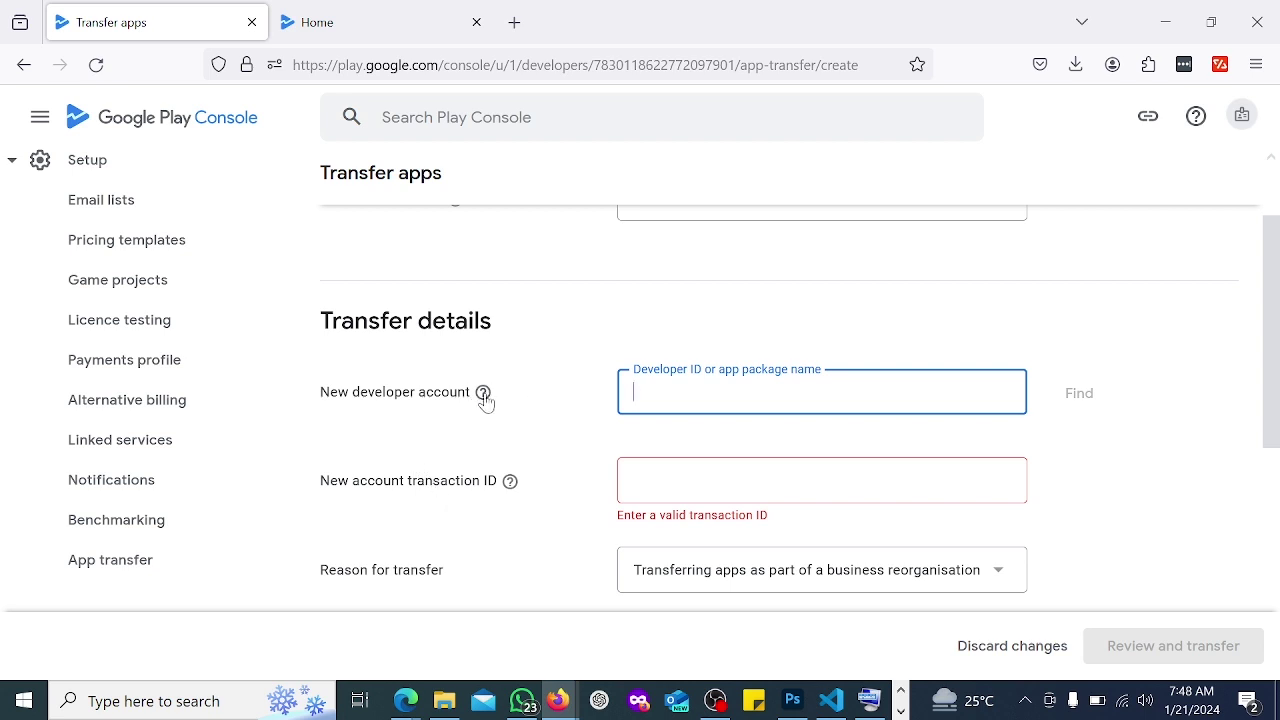
pyautogui.moveTo(485, 399)
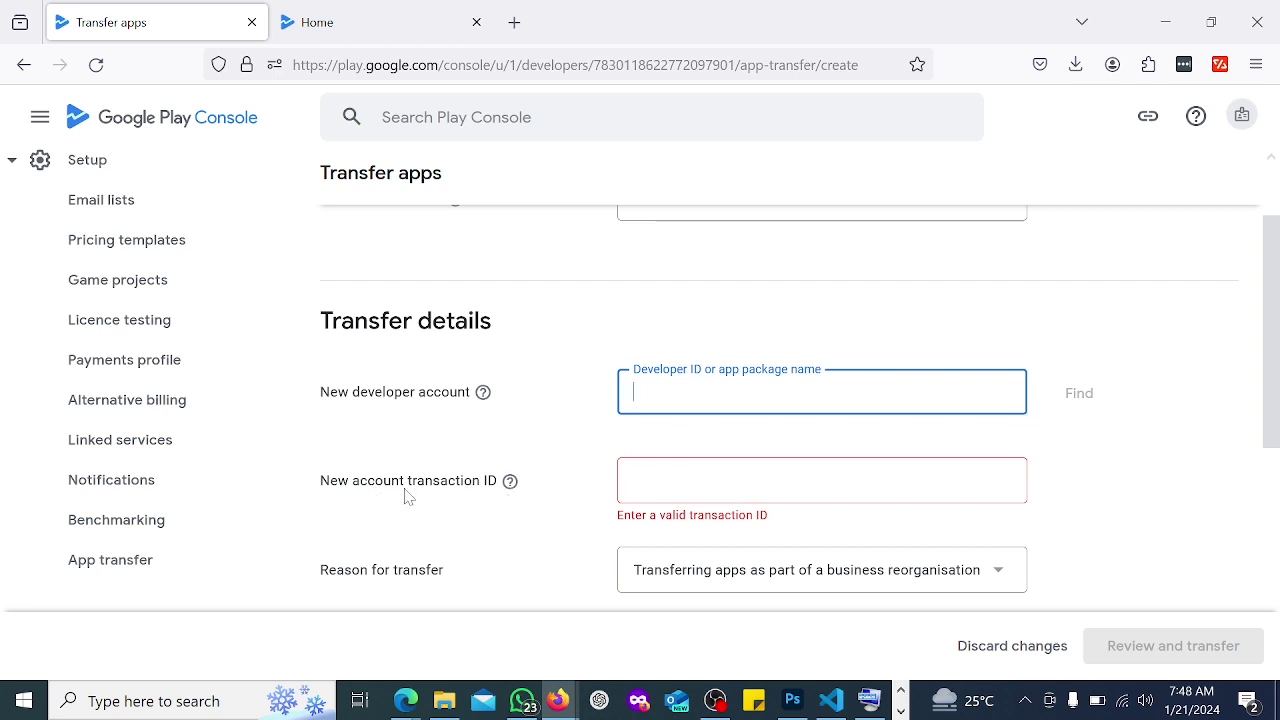
# Review the whole transfer form, from your transaction ID through the transfer details to the list of apps to transfer
pyautogui.scroll(2, 680, 395)
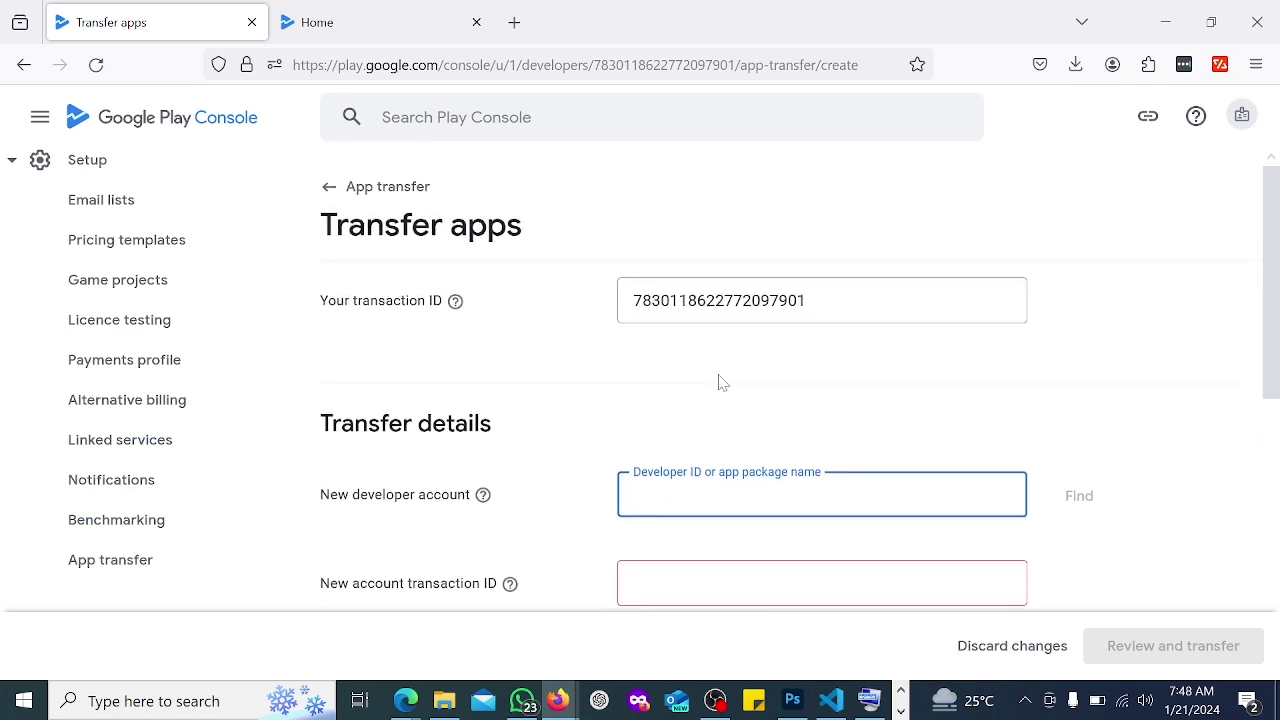
pyautogui.scroll(-3, 776, 475)
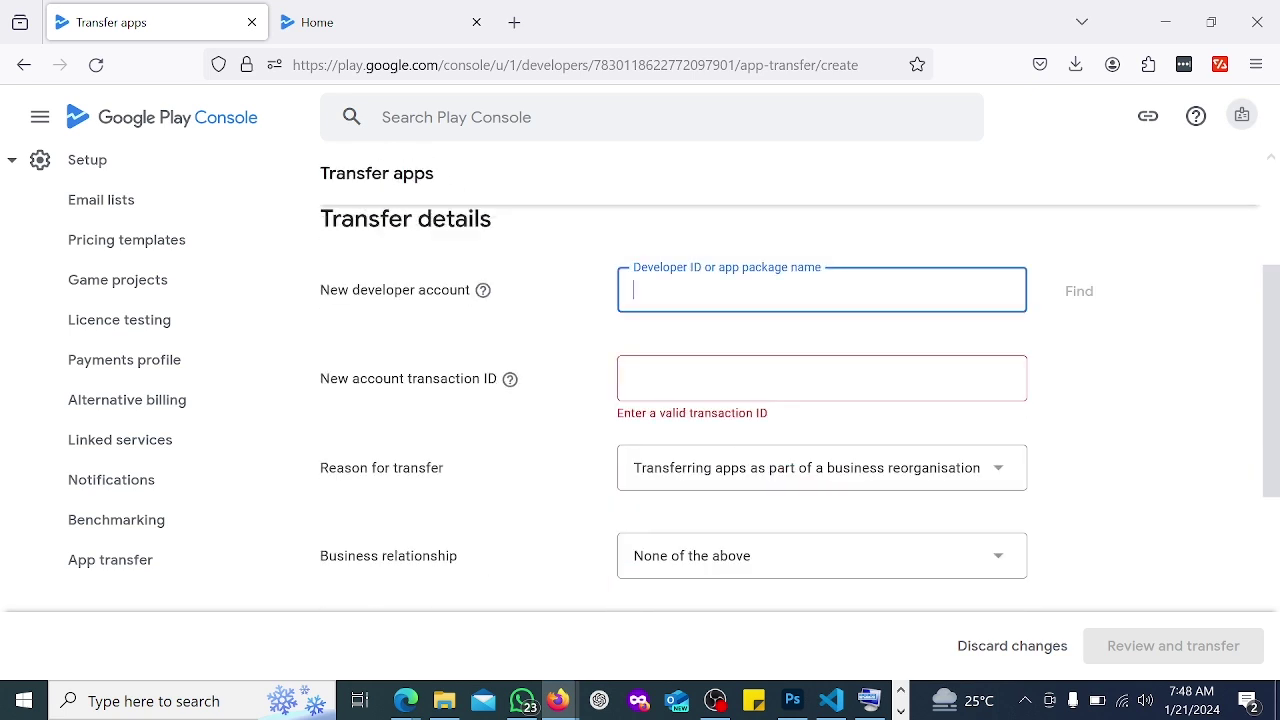
pyautogui.scroll(-2, 757, 500)
pyautogui.scroll(-2, 757, 500)
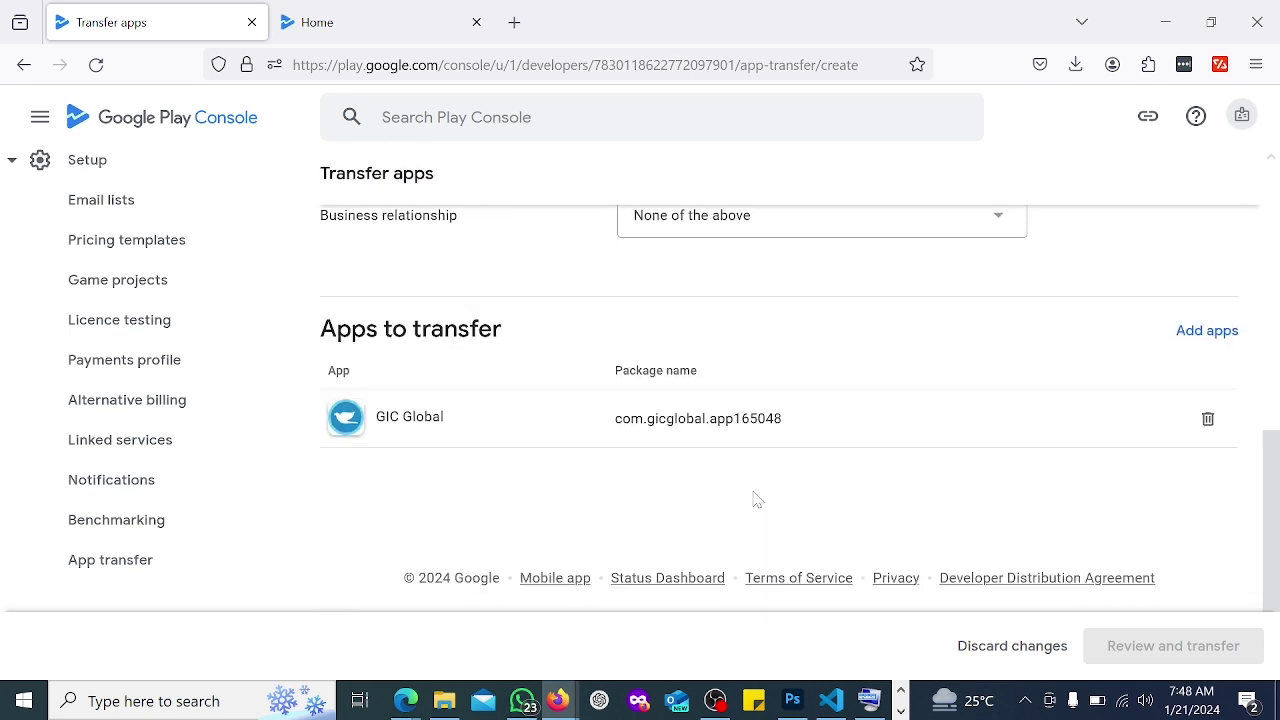
pyautogui.scroll(5, 757, 500)
pyautogui.scroll(-1, 820, 470)
pyautogui.scroll(1, 877, 440)
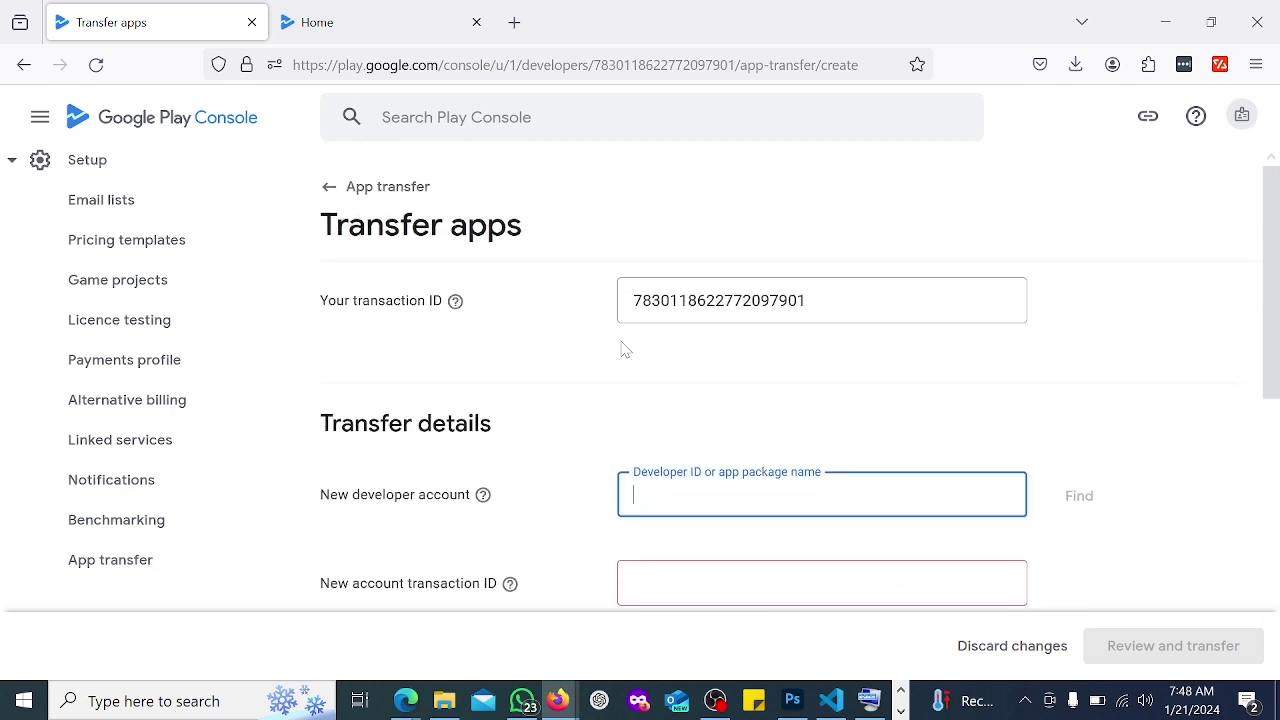
pyautogui.scroll(-4, 497, 429)
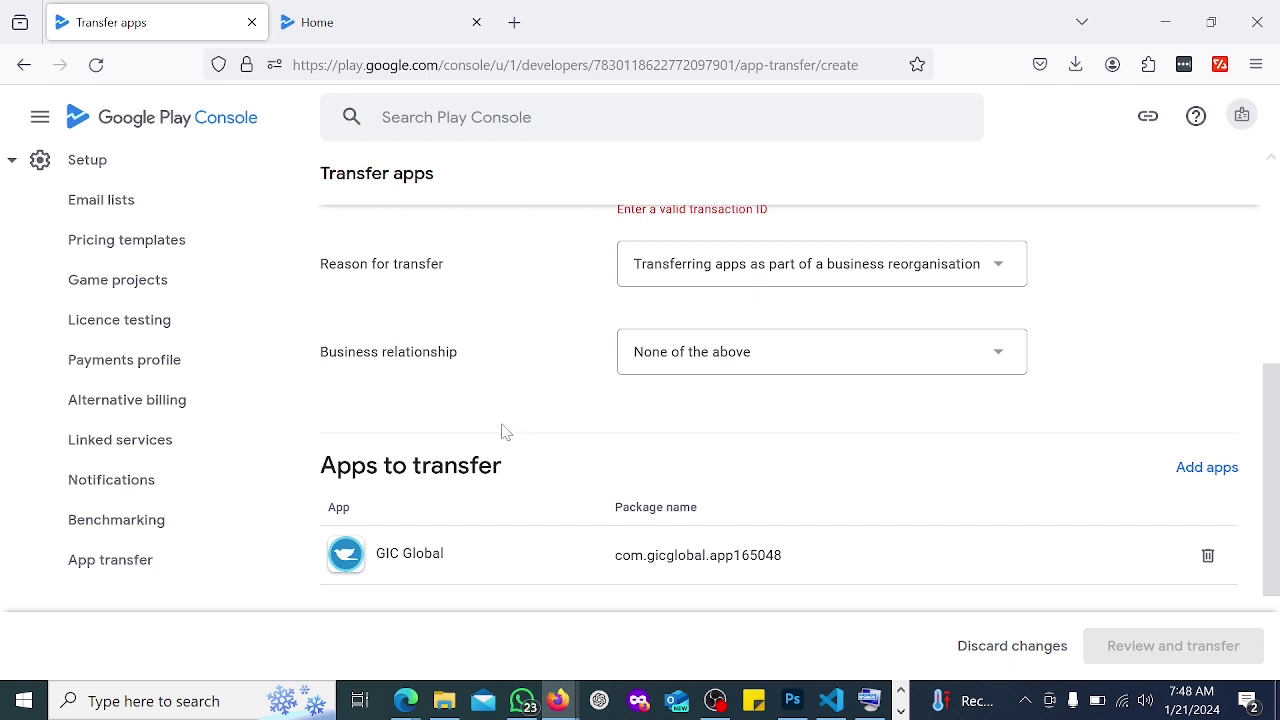
pyautogui.scroll(2, 617, 400)
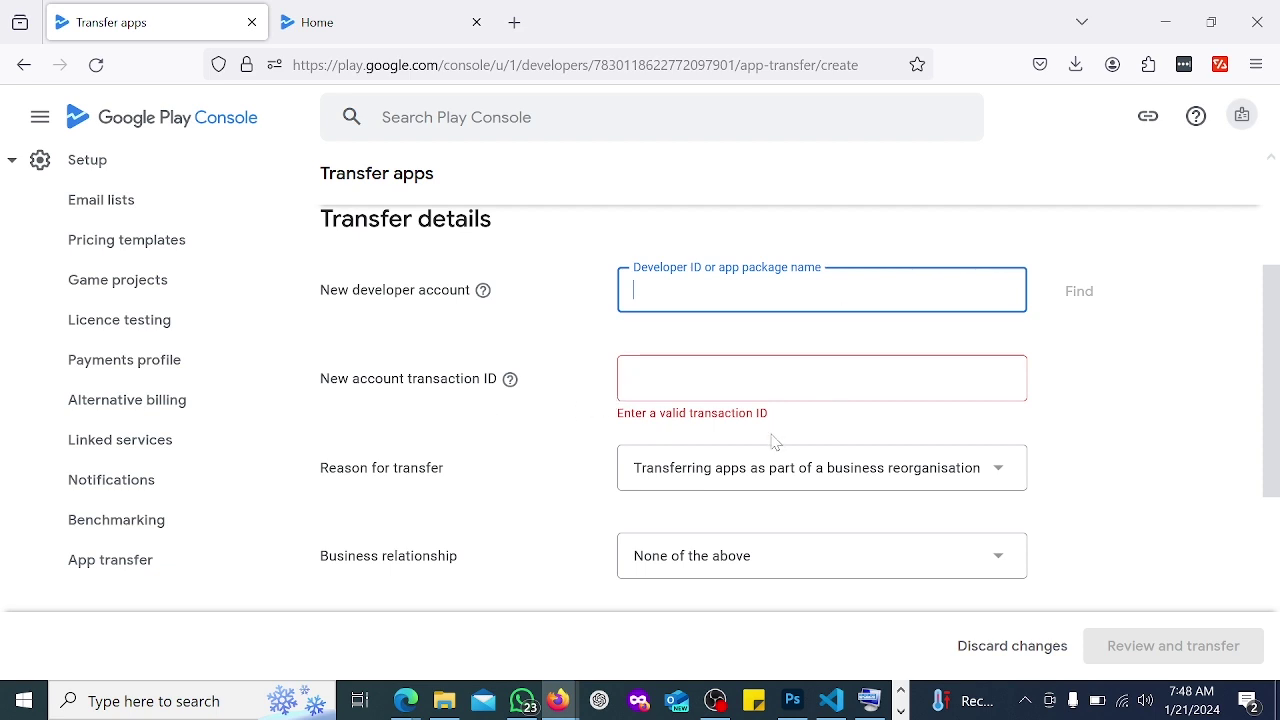
pyautogui.scroll(-1, 770, 443)
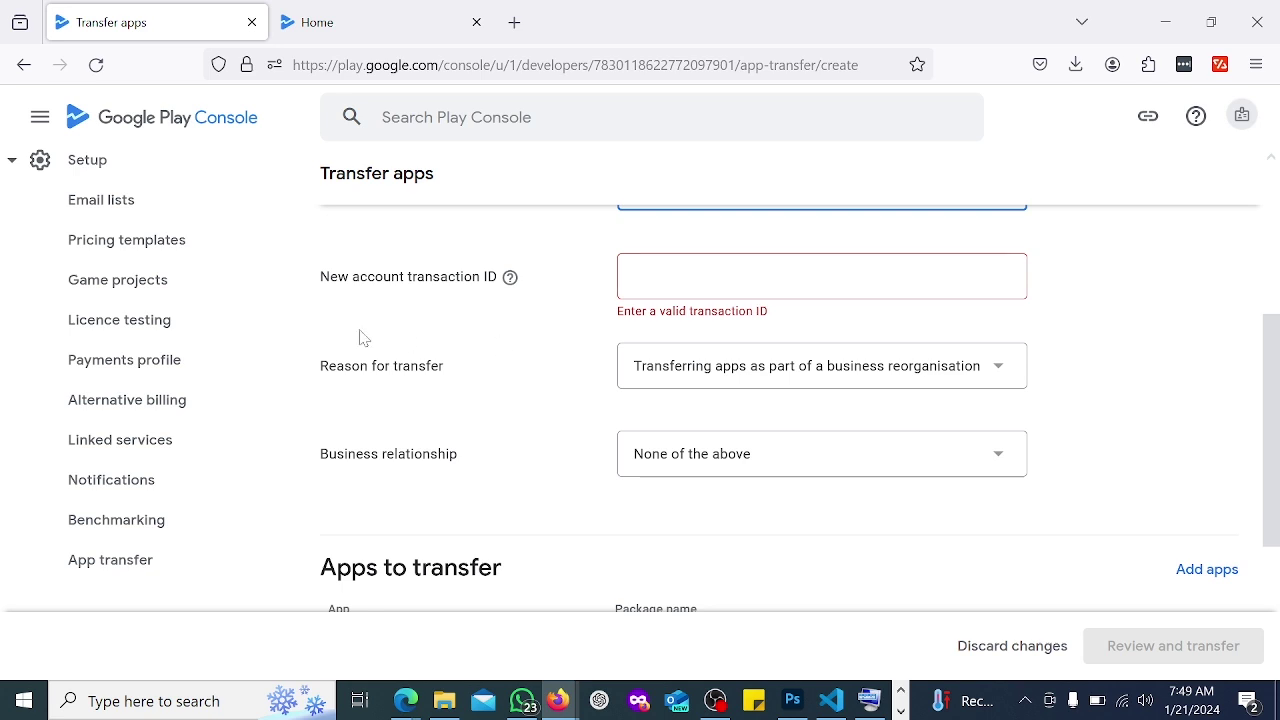
pyautogui.scroll(-1, 468, 444)
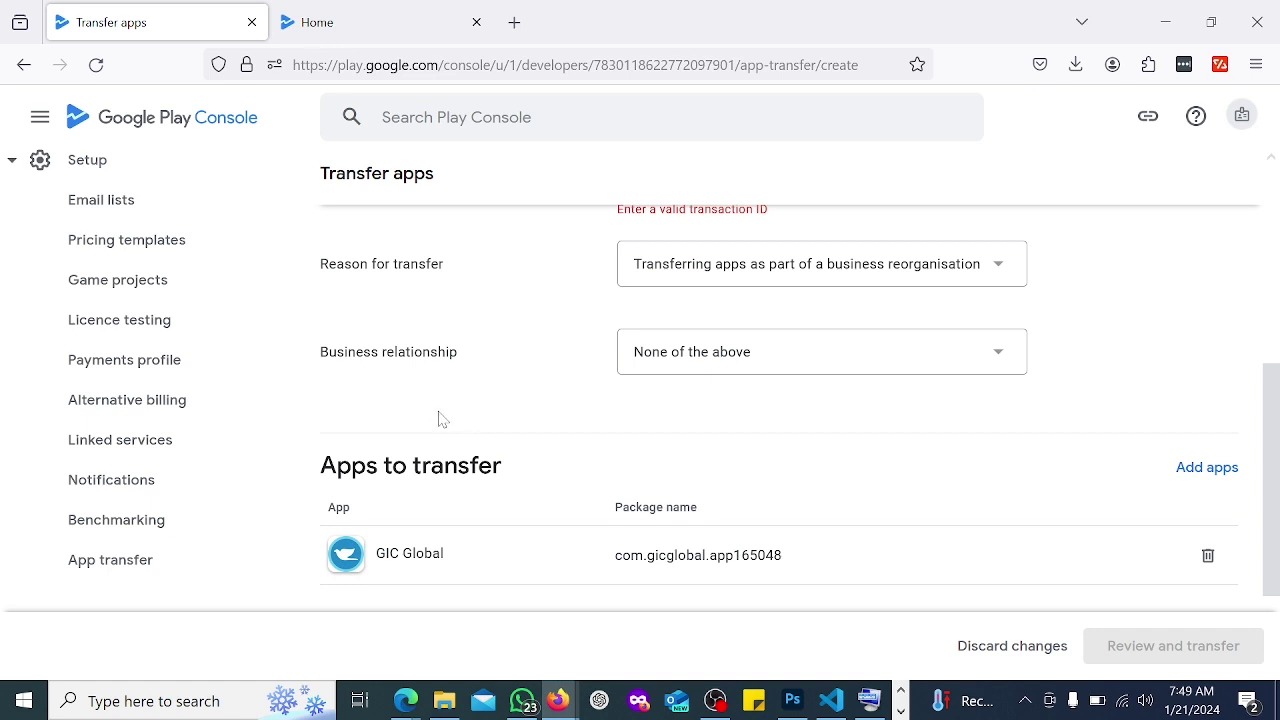
pyautogui.scroll(-1, 437, 417)
pyautogui.scroll(5, 466, 408)
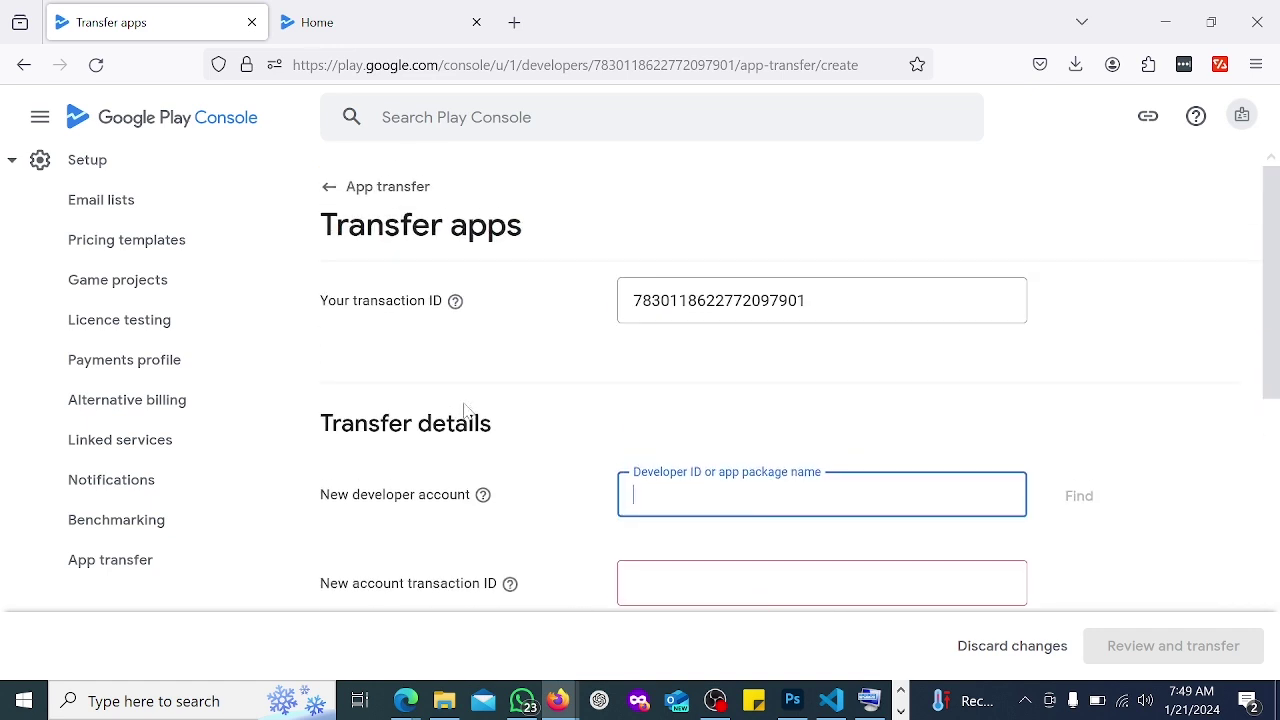